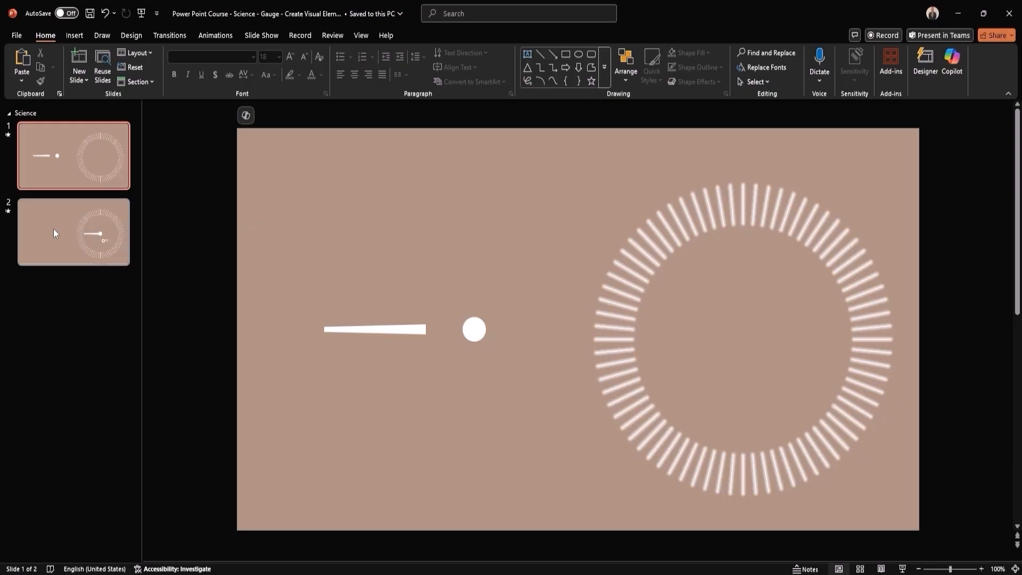
- Preview the finished gauge animation on slide 2 in slide show view, and return to editing
{"action": "left_click", "coordinate": [54, 230]}
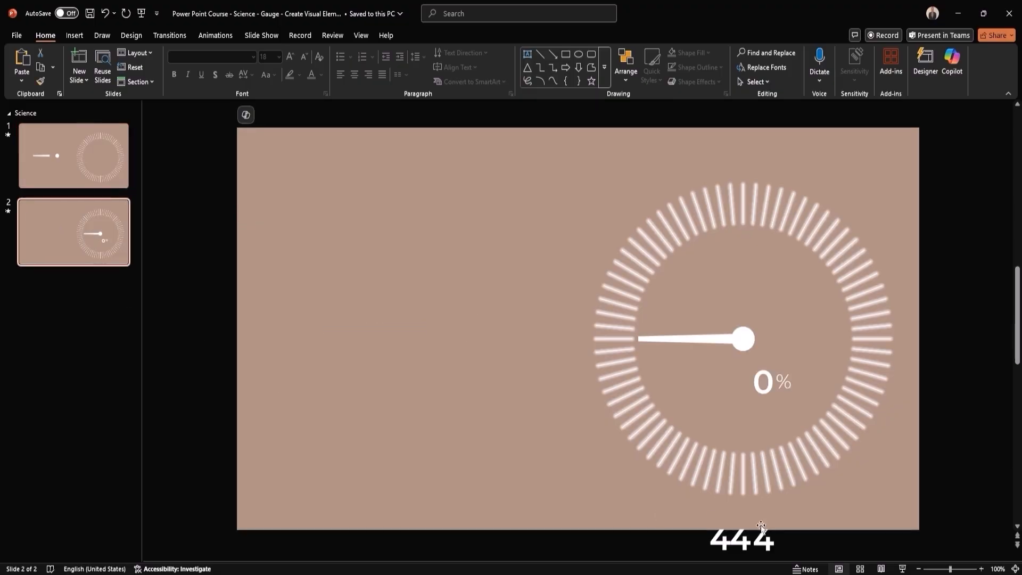
{"action": "left_click", "coordinate": [903, 568]}
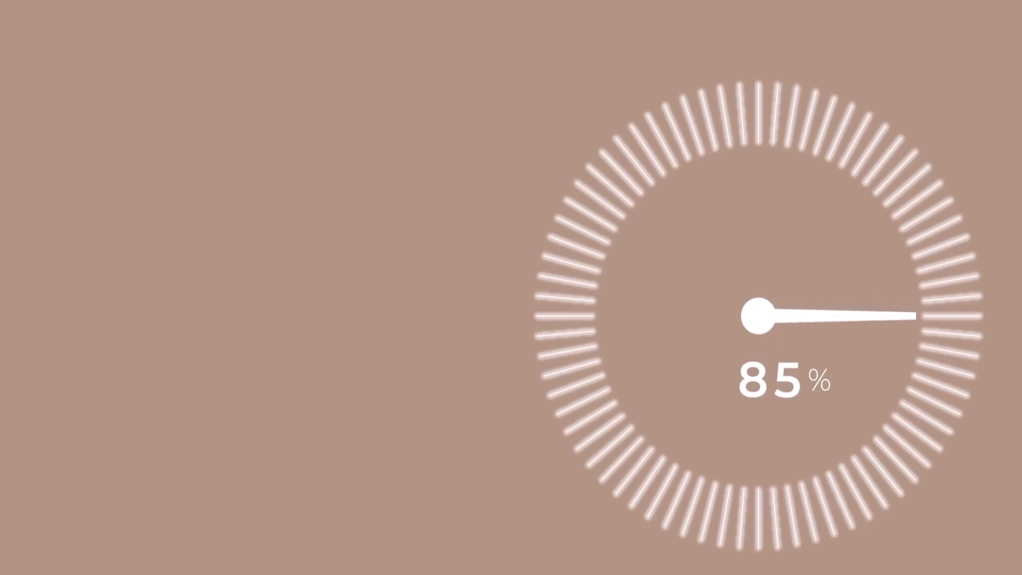
{"action": "key", "text": "Escape"}
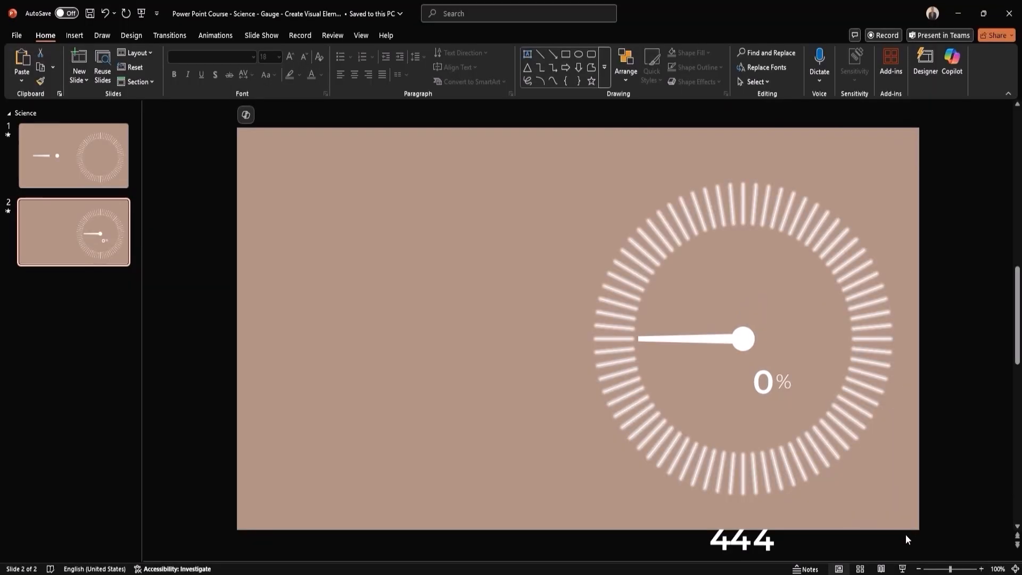
- Show the list of objects on slide 1 and examine its Arrow, Center and Dial - Marks elements
{"action": "left_click", "coordinate": [61, 176]}
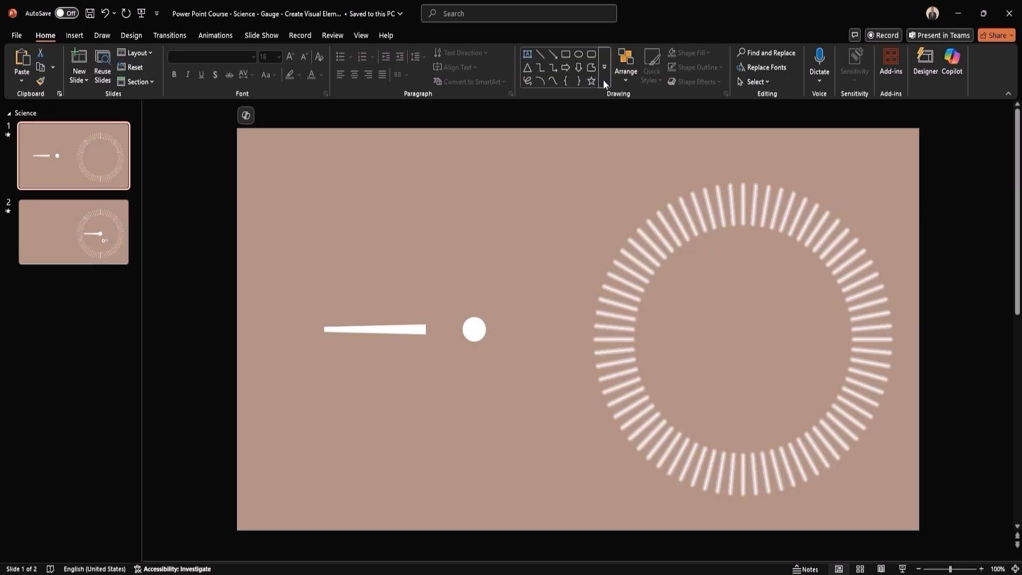
{"action": "left_click", "coordinate": [624, 74]}
{"action": "left_click", "coordinate": [655, 290]}
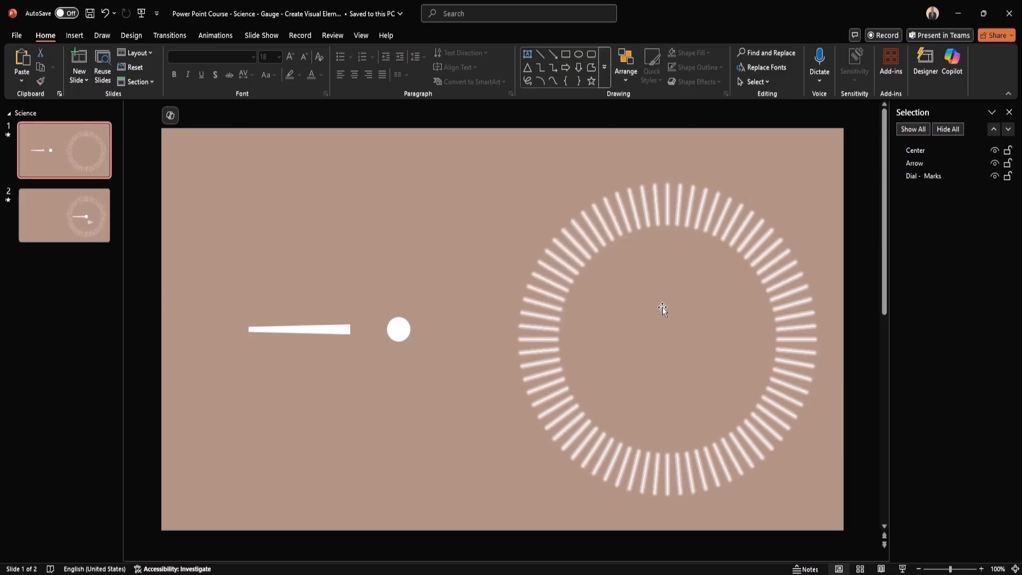
{"action": "left_click", "coordinate": [311, 334]}
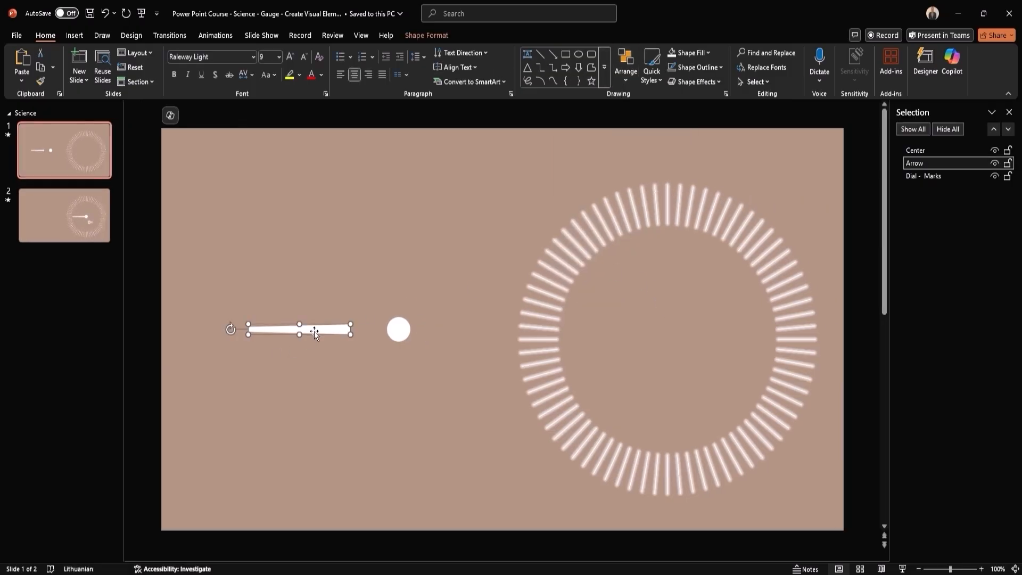
{"action": "left_click", "coordinate": [403, 334]}
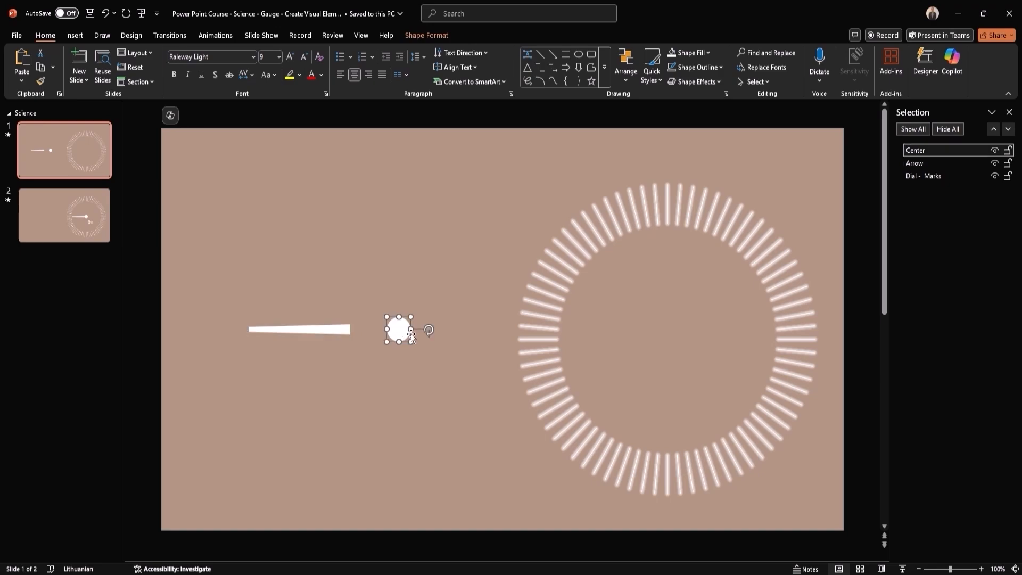
{"action": "left_click", "coordinate": [560, 299]}
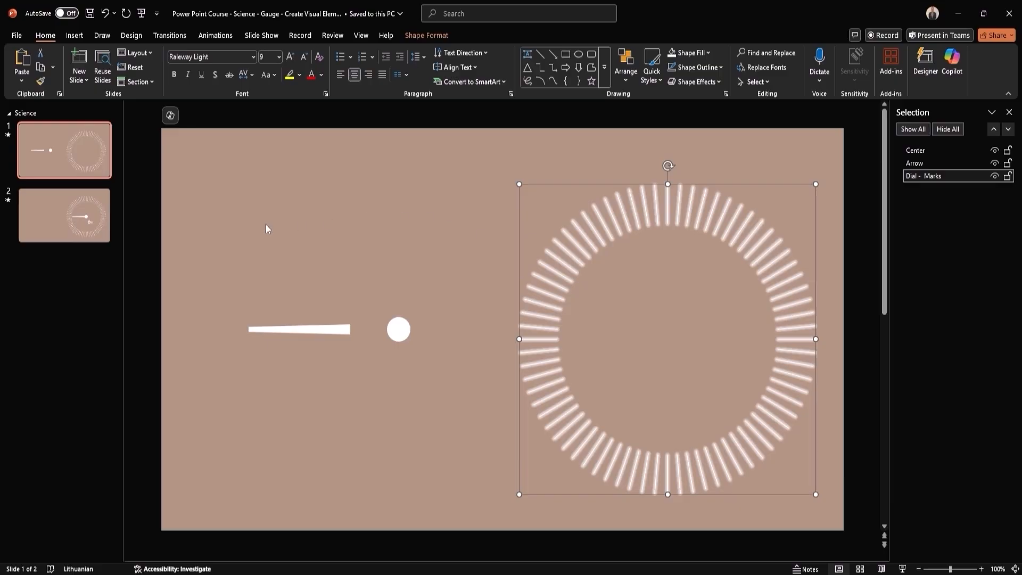
- Add a blank slide after slide 2 and insert a Doughnut chart on it
{"action": "right_click", "coordinate": [60, 260]}
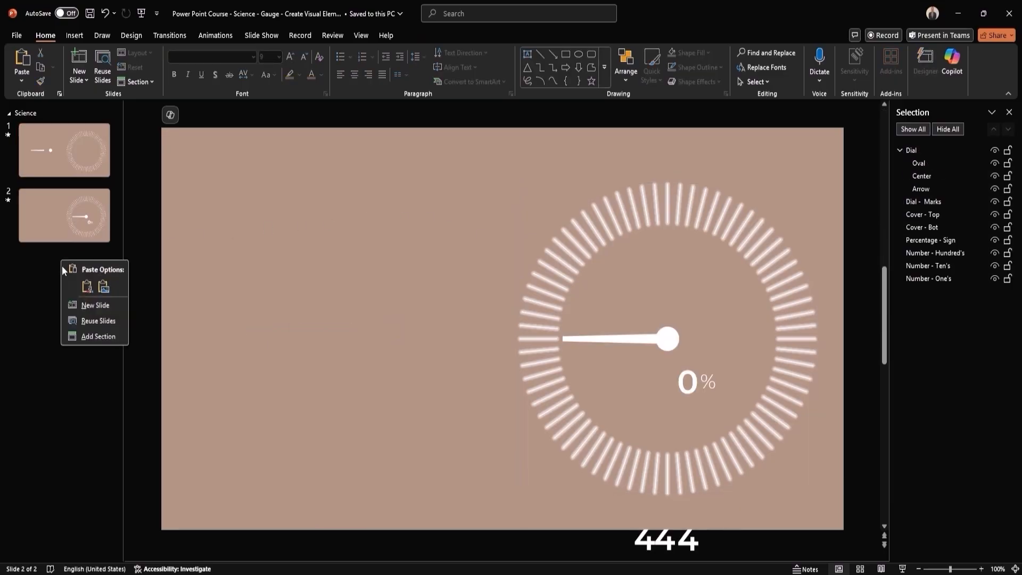
{"action": "left_click", "coordinate": [95, 313]}
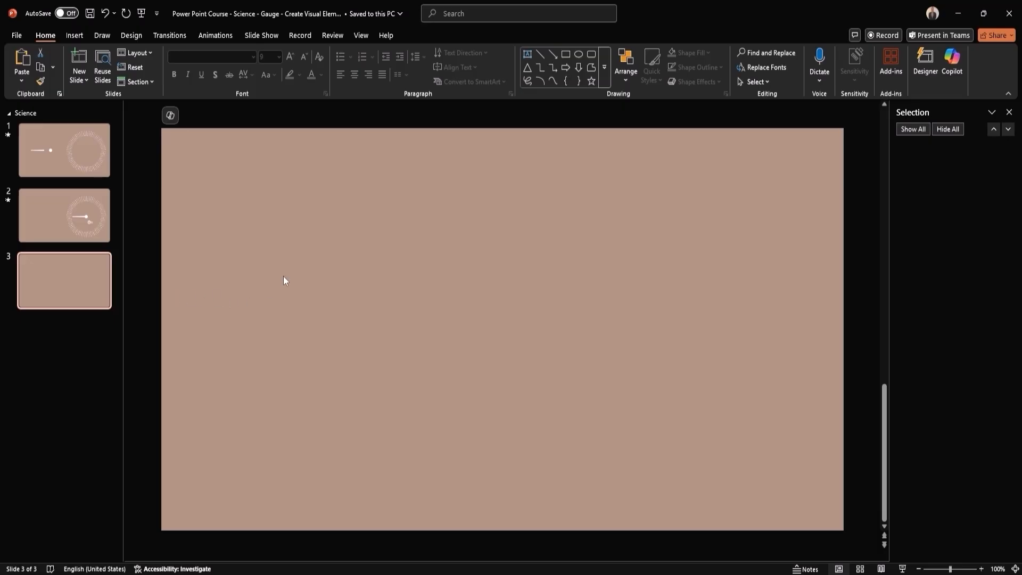
{"action": "left_click", "coordinate": [79, 36]}
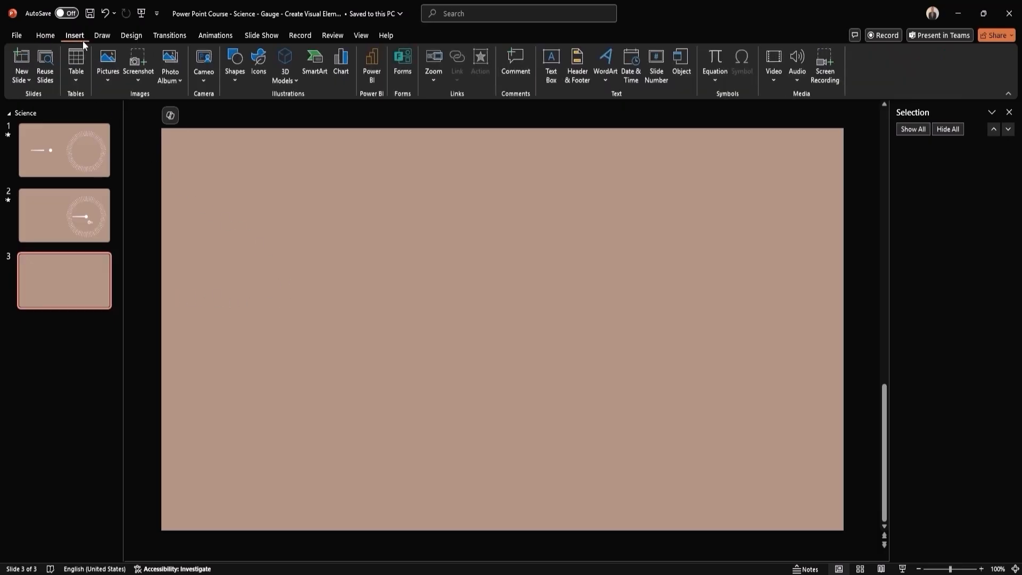
{"action": "left_click", "coordinate": [341, 63]}
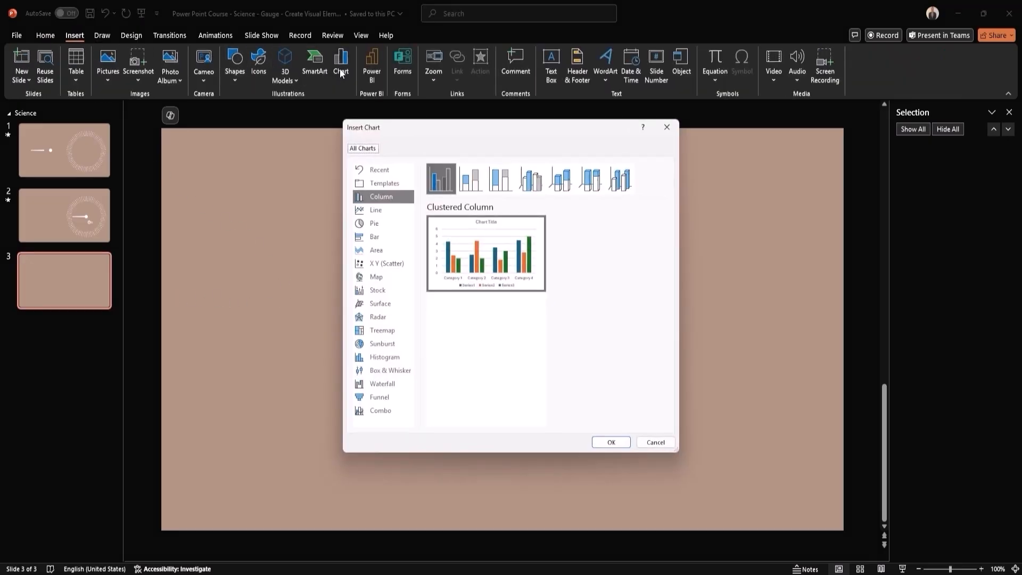
{"action": "left_click", "coordinate": [384, 224]}
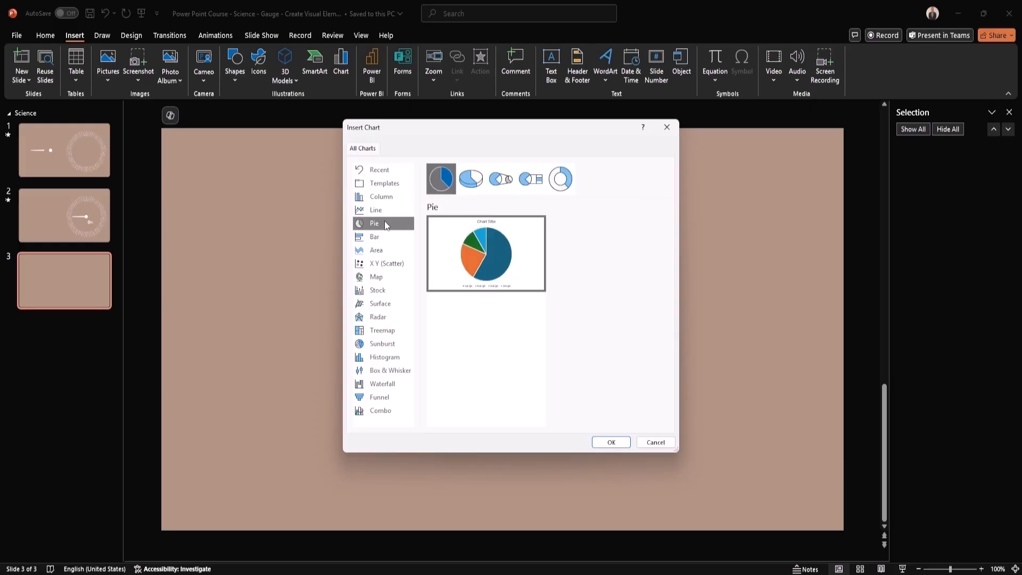
{"action": "left_click", "coordinate": [562, 184]}
{"action": "left_click", "coordinate": [611, 442]}
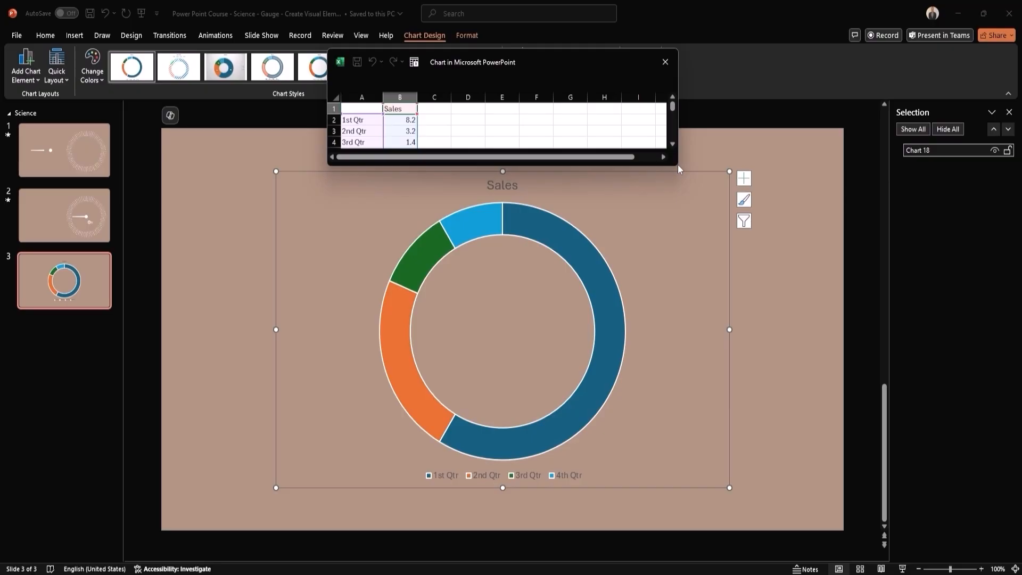
- Enlarge the chart's data sheet, move it aside, and set the Sales value of all four quarters to 1
{"action": "left_click_drag", "start_coordinate": [678, 165], "coordinate": [644, 369]}
{"action": "left_click_drag", "start_coordinate": [545, 62], "coordinate": [238, 155]}
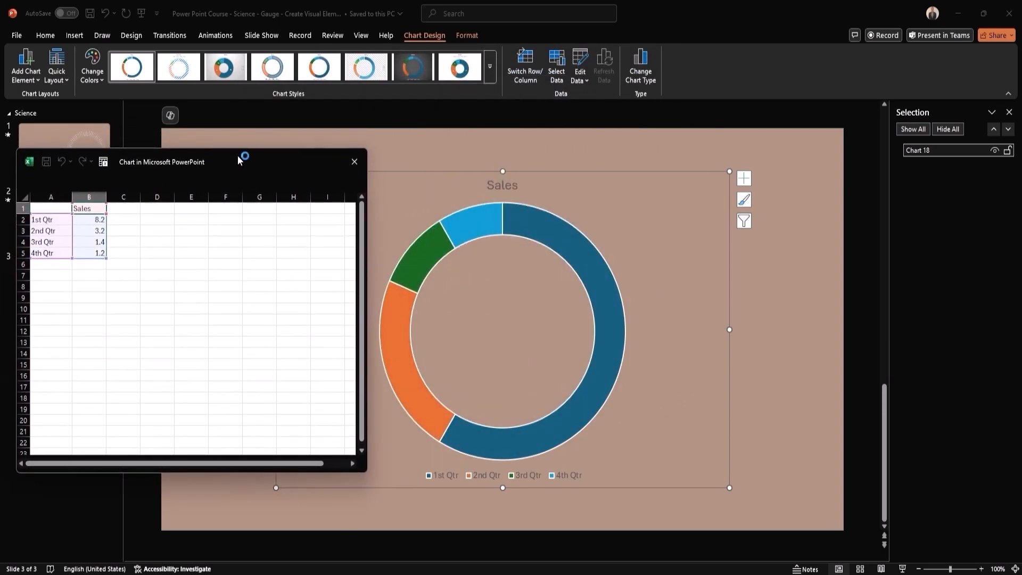
{"action": "left_click", "coordinate": [99, 220]}
{"action": "type", "text": "1"}
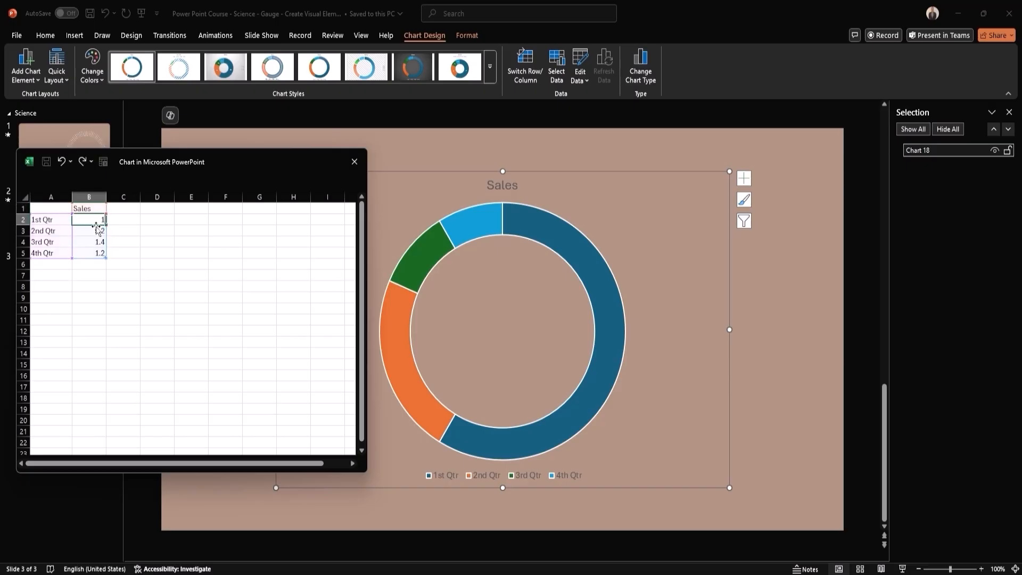
{"action": "key", "text": "Return"}
{"action": "type", "text": "1"}
{"action": "key", "text": "Return"}
{"action": "type", "text": "1"}
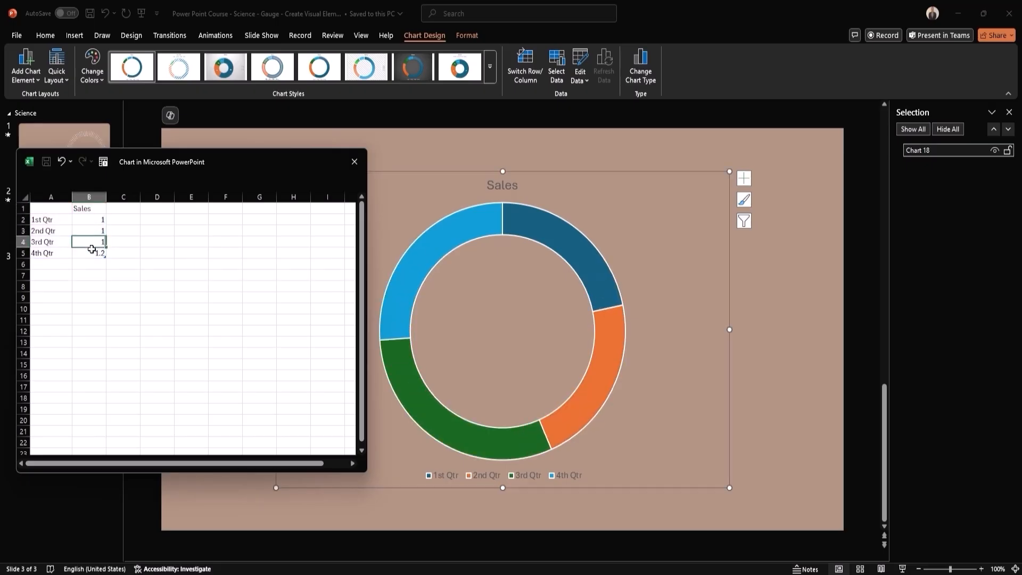
{"action": "key", "text": "Return"}
{"action": "type", "text": "1"}
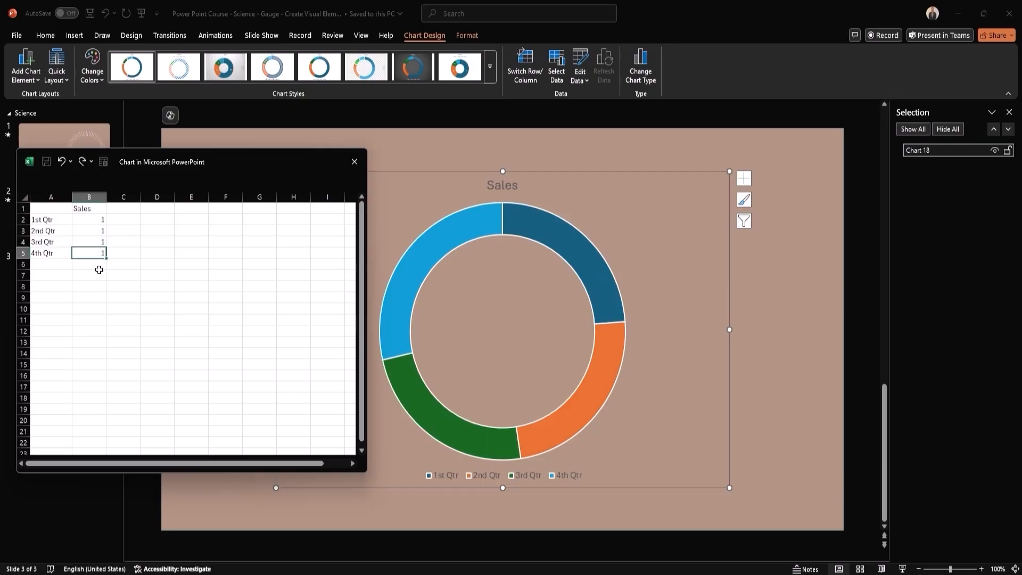
{"action": "left_click", "coordinate": [93, 267]}
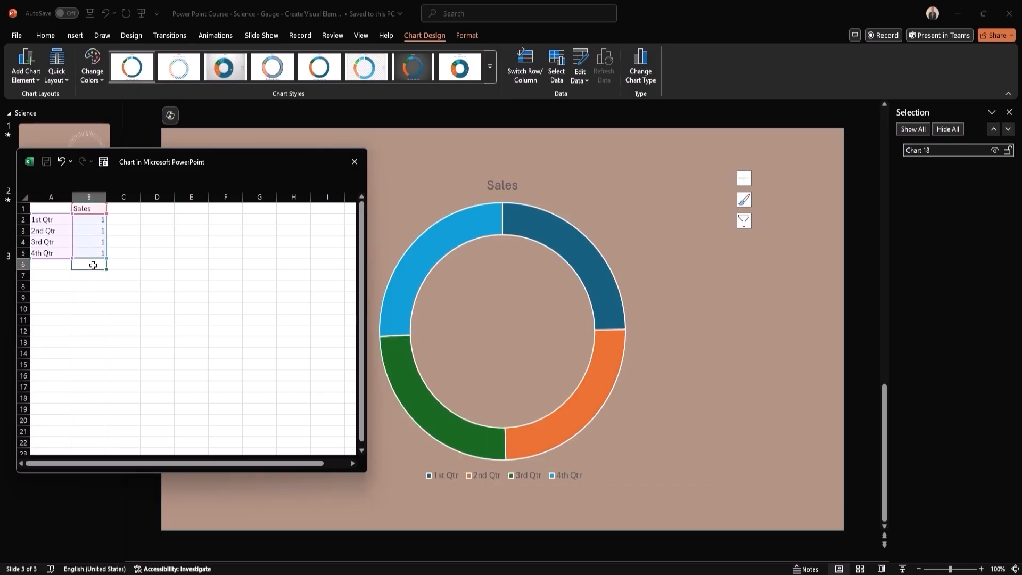
- Fill the quarter labels and values of 1 down to row 100, and close the chart's data sheet
{"action": "left_click", "coordinate": [70, 235]}
{"action": "left_click_drag", "start_coordinate": [70, 235], "coordinate": [85, 252]}
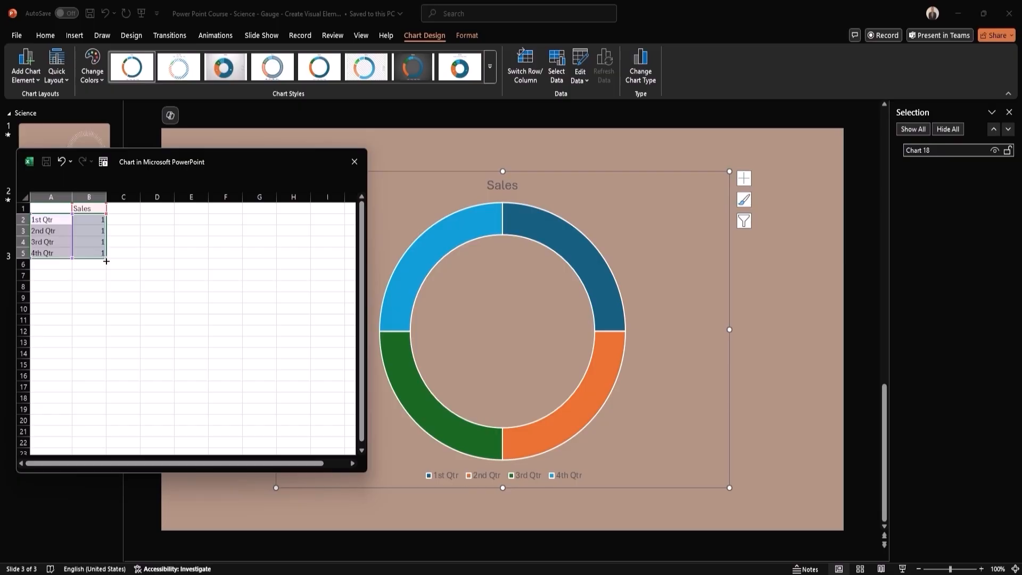
{"action": "left_click_drag", "start_coordinate": [106, 261], "coordinate": [93, 432]}
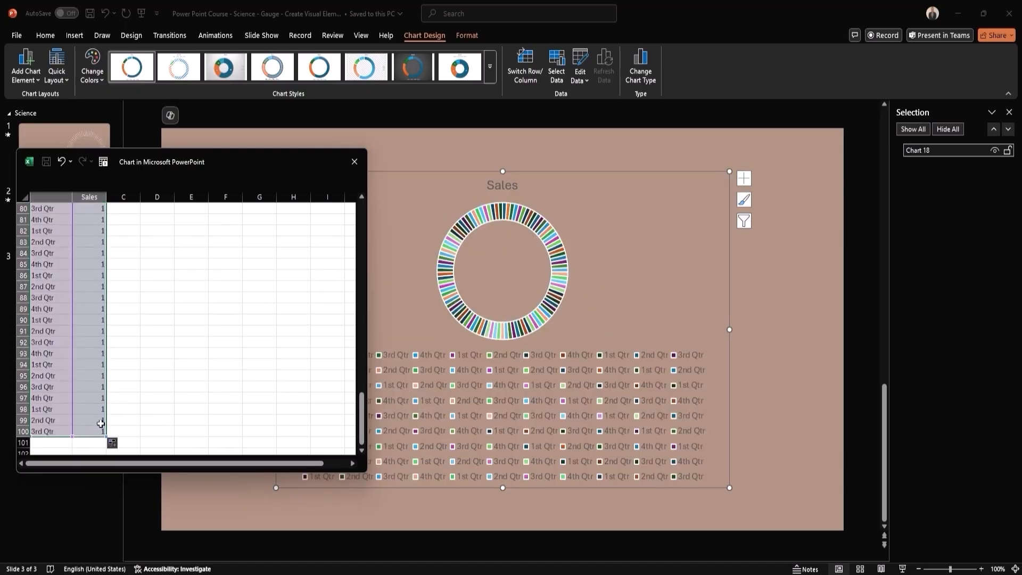
{"action": "left_click", "coordinate": [359, 161]}
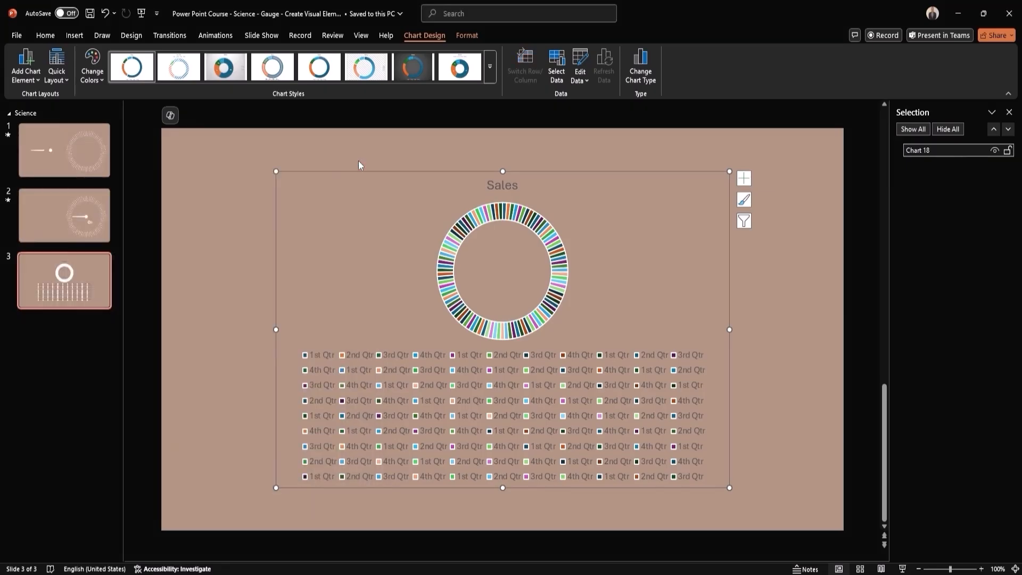
- Delete the legend and the Sales title from the doughnut chart
{"action": "left_click", "coordinate": [583, 372]}
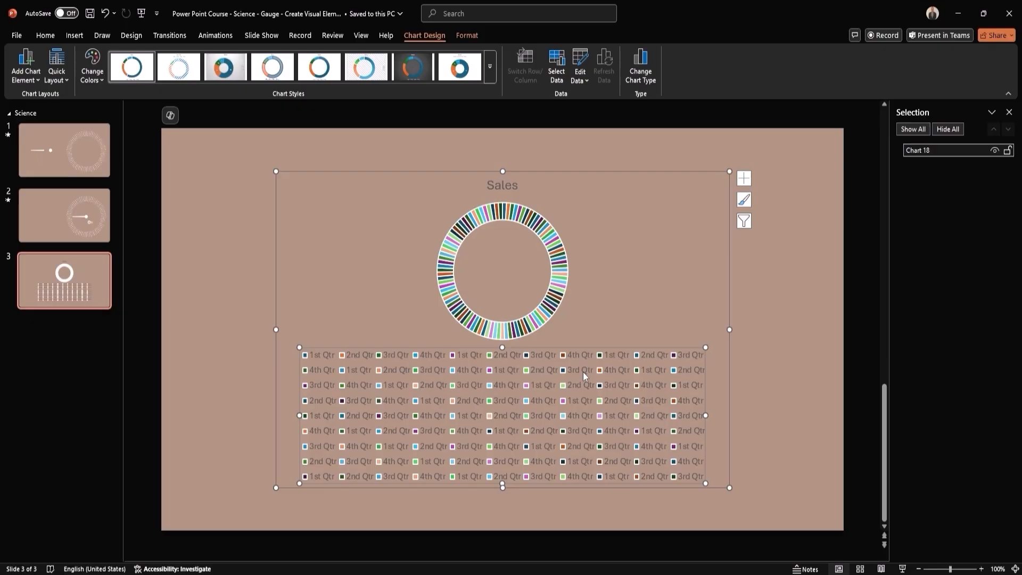
{"action": "key", "text": "Delete"}
{"action": "left_click", "coordinate": [502, 186]}
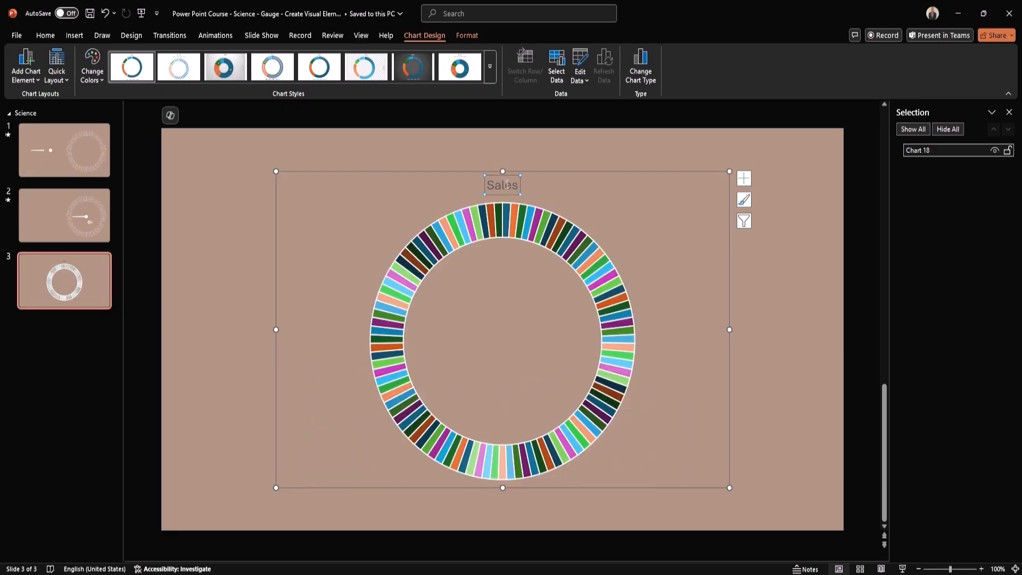
{"action": "key", "text": "Delete"}
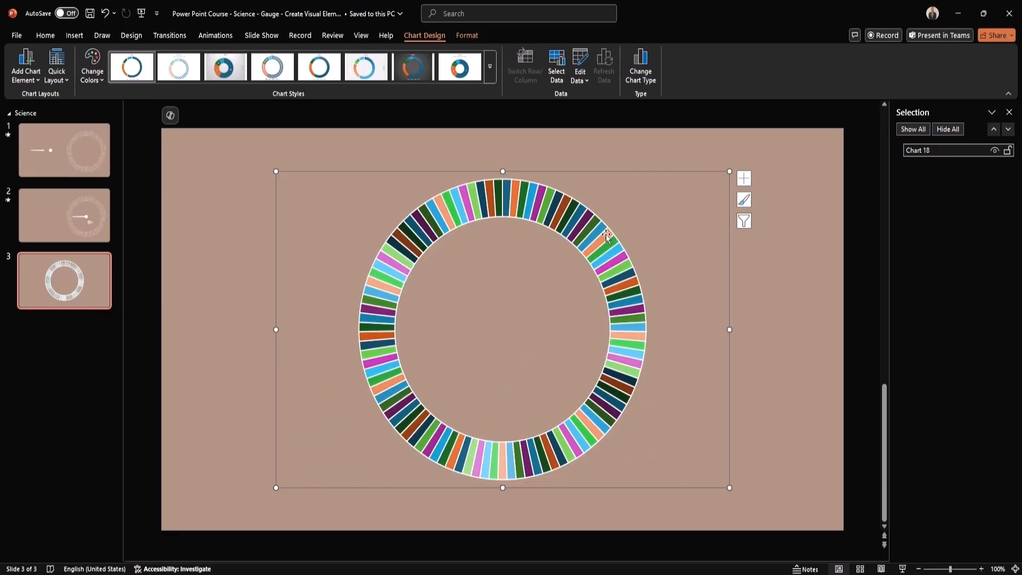
- Format the doughnut's data series with no fill and a solid line border, and deselect the chart
{"action": "left_click", "coordinate": [606, 234]}
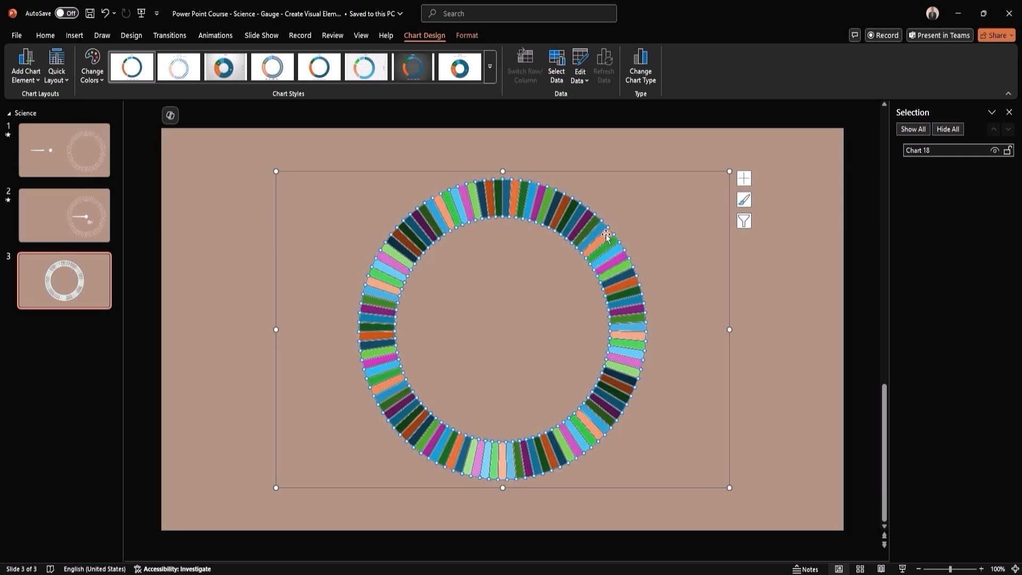
{"action": "right_click", "coordinate": [607, 235]}
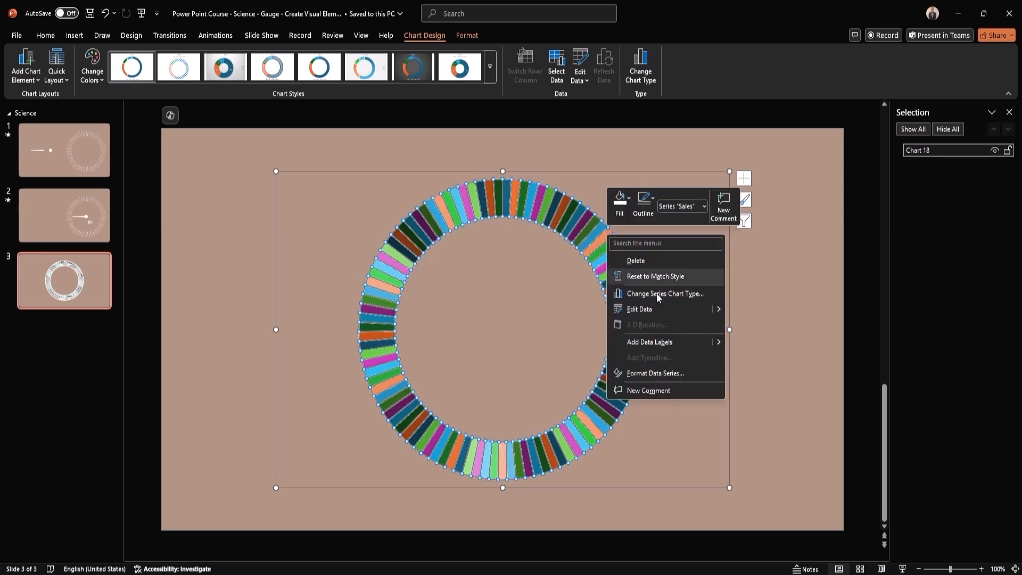
{"action": "left_click", "coordinate": [659, 374]}
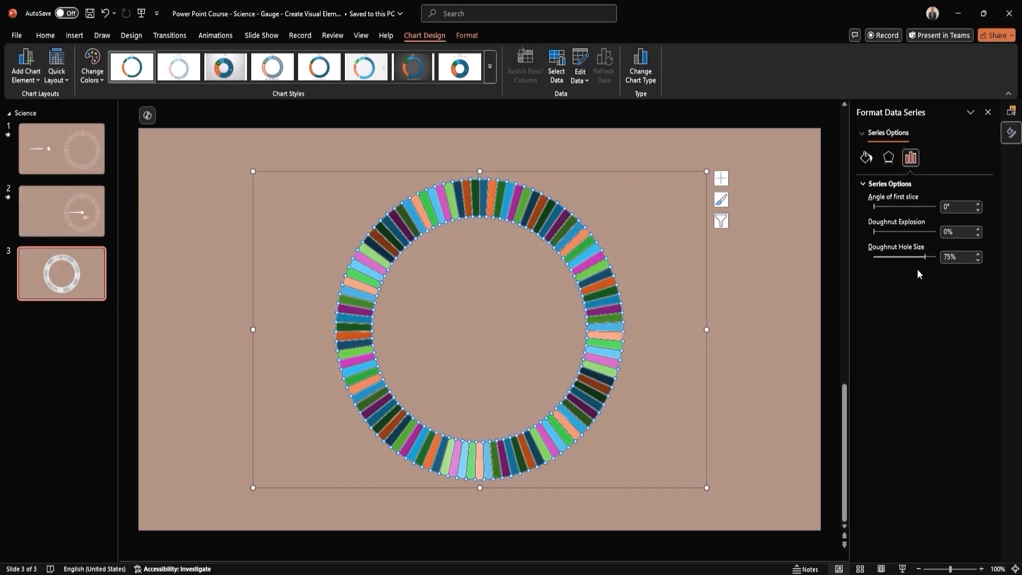
{"action": "left_click", "coordinate": [866, 157]}
{"action": "left_click", "coordinate": [871, 200]}
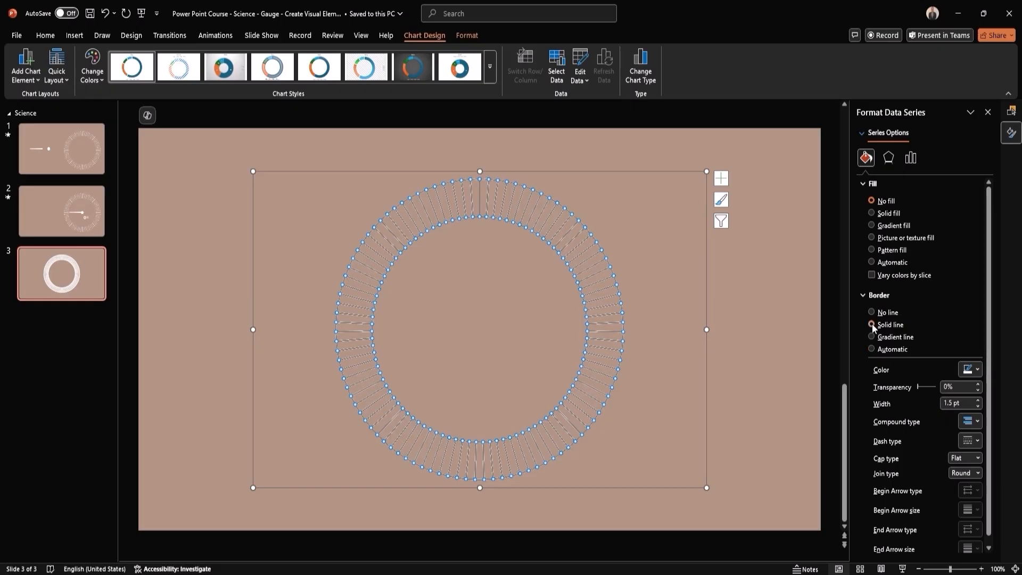
{"action": "left_click", "coordinate": [680, 323]}
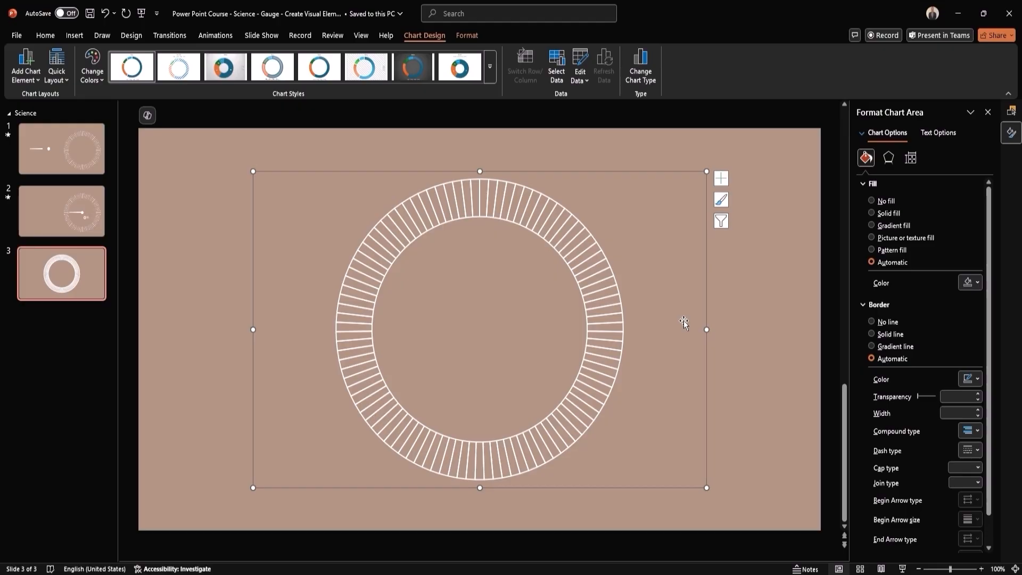
{"action": "left_click", "coordinate": [750, 341]}
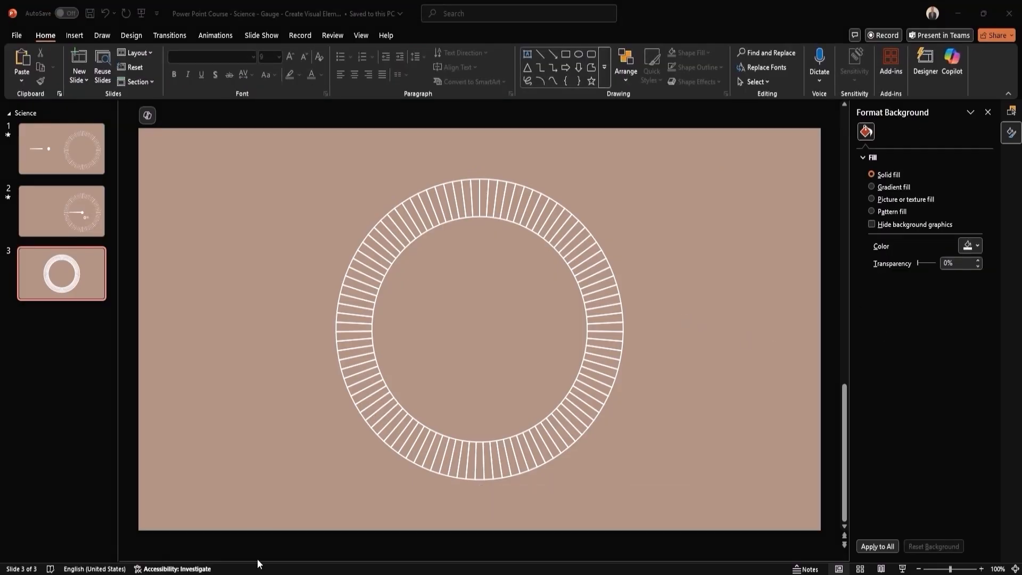
- Copy the doughnut chart on slide 3 and add a new blank slide after it
{"action": "left_click", "coordinate": [572, 236]}
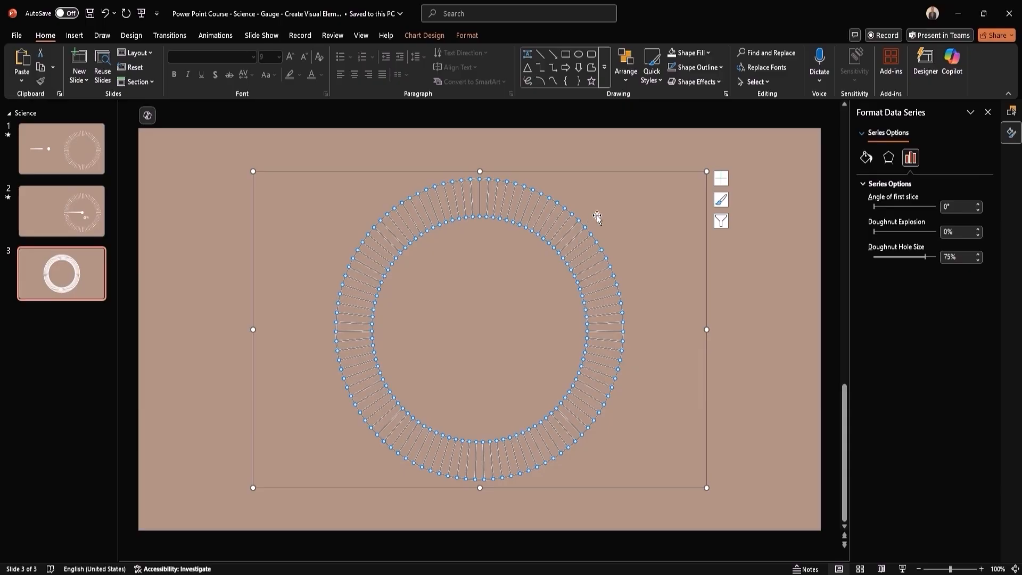
{"action": "left_click", "coordinate": [62, 321]}
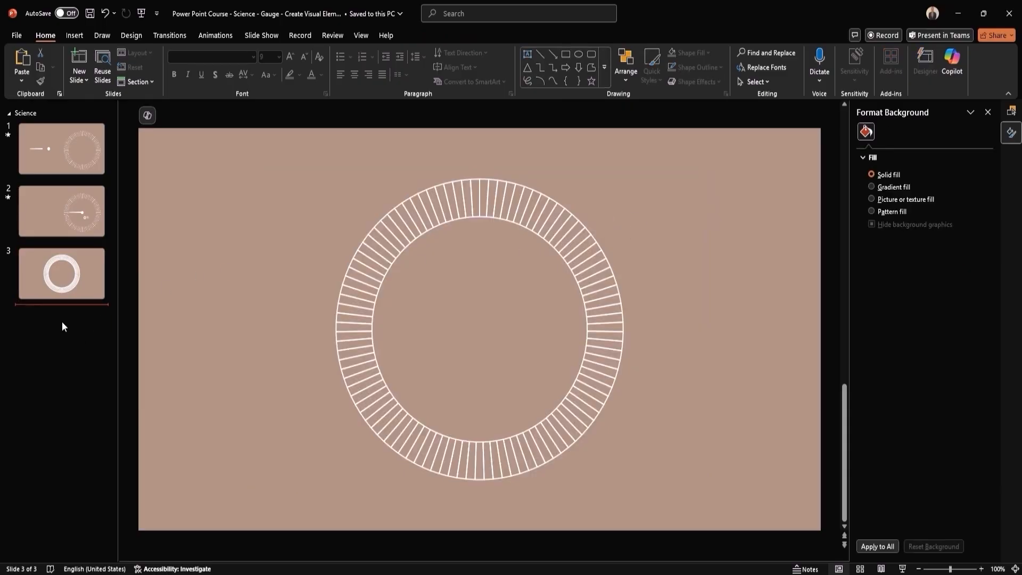
{"action": "right_click", "coordinate": [59, 320]}
{"action": "left_click", "coordinate": [97, 366]}
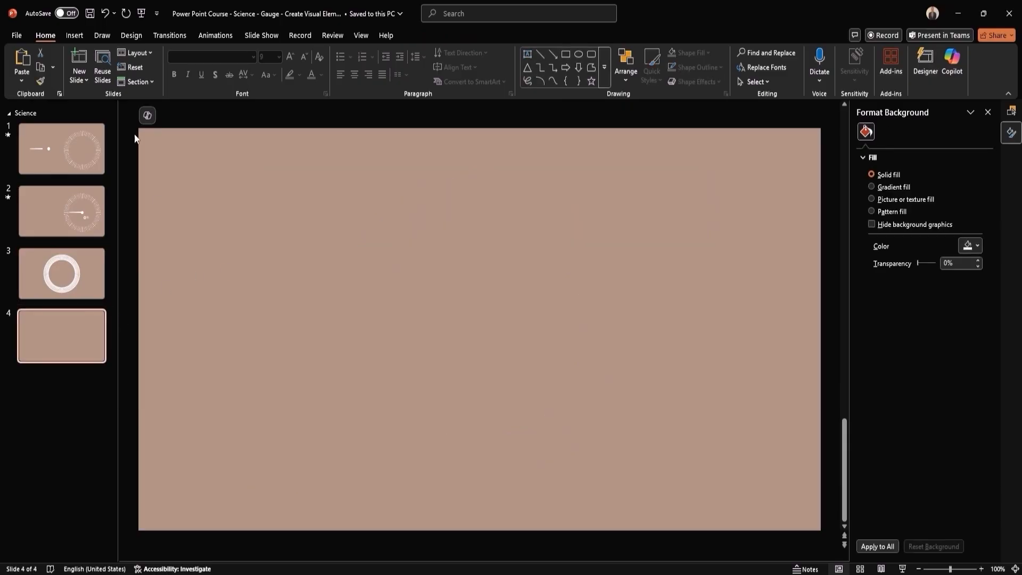
- Paste the copied chart onto slide 4 as Picture (SVG) using Paste Special and convert the graphic to shapes
{"action": "left_click", "coordinate": [18, 83]}
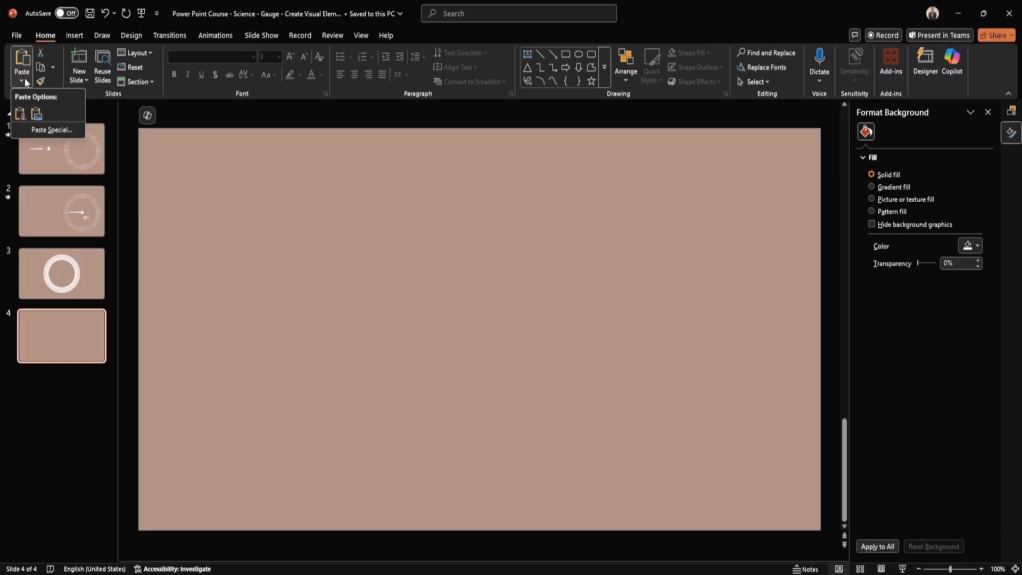
{"action": "left_click", "coordinate": [37, 130]}
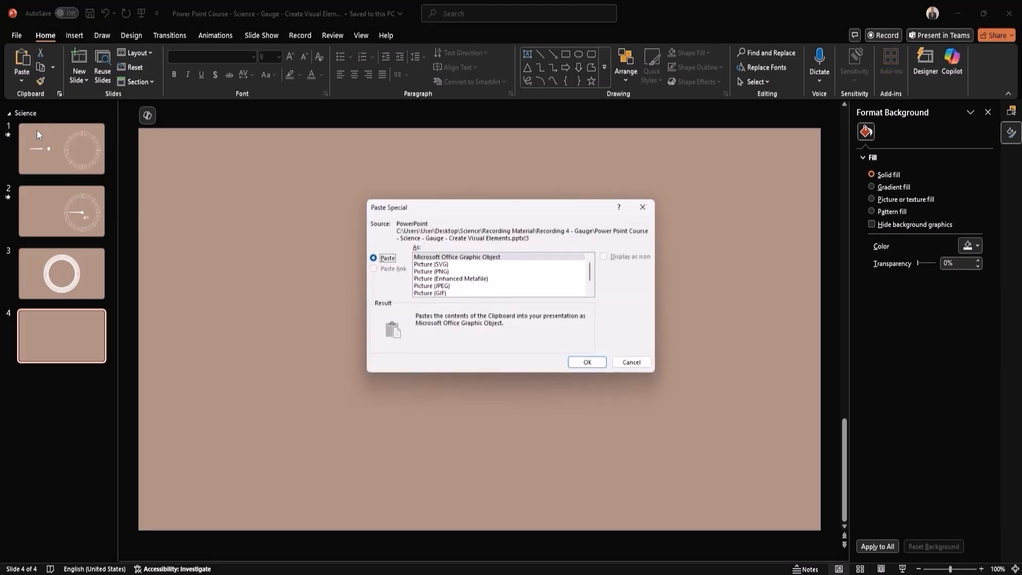
{"action": "left_click", "coordinate": [445, 266]}
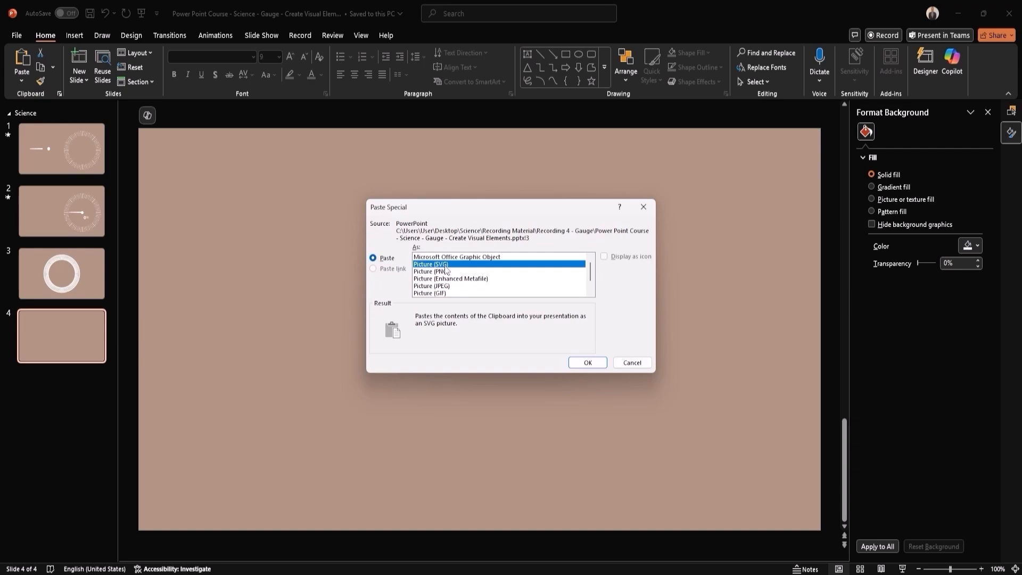
{"action": "left_click", "coordinate": [588, 362]}
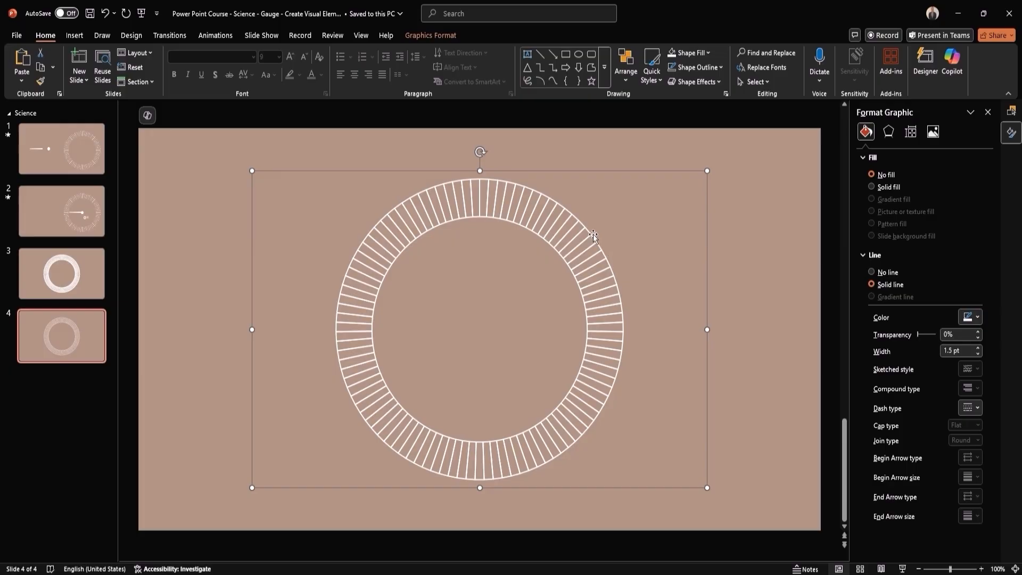
{"action": "left_click", "coordinate": [426, 35]}
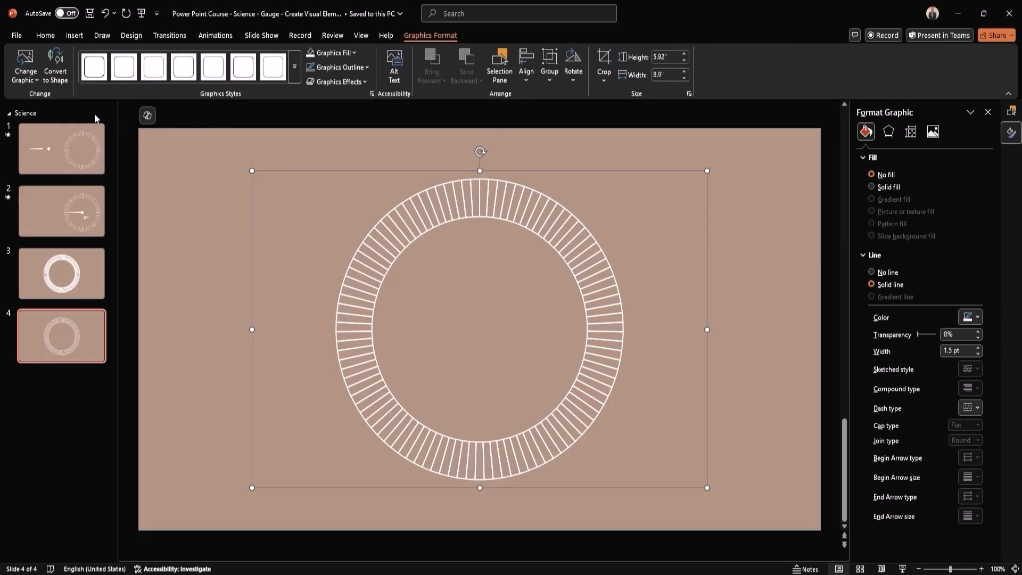
{"action": "left_click", "coordinate": [62, 67]}
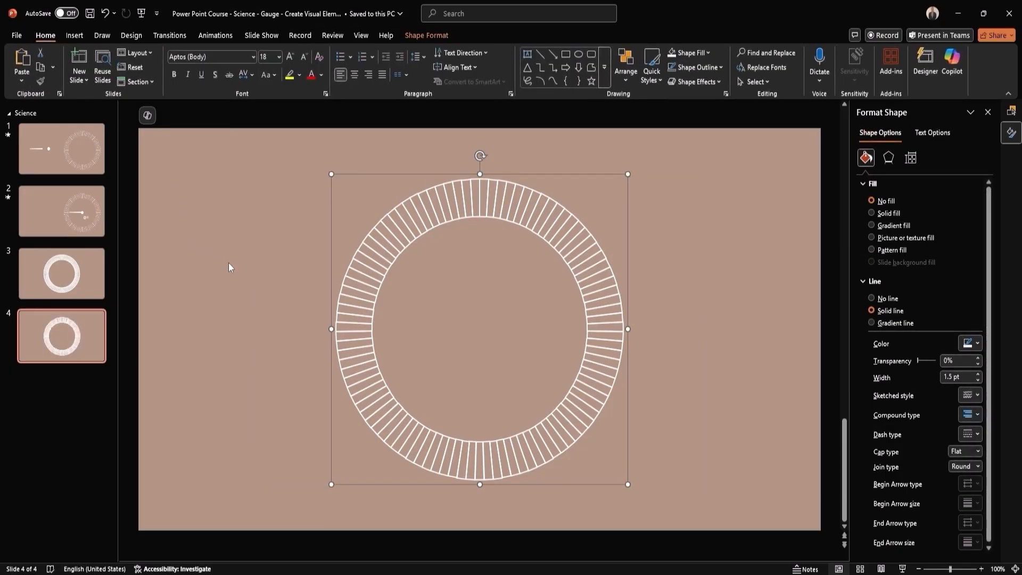
- Examine the individual freeform segments of the converted graphic in the selection list, and deselect them
{"action": "left_click", "coordinate": [1011, 110]}
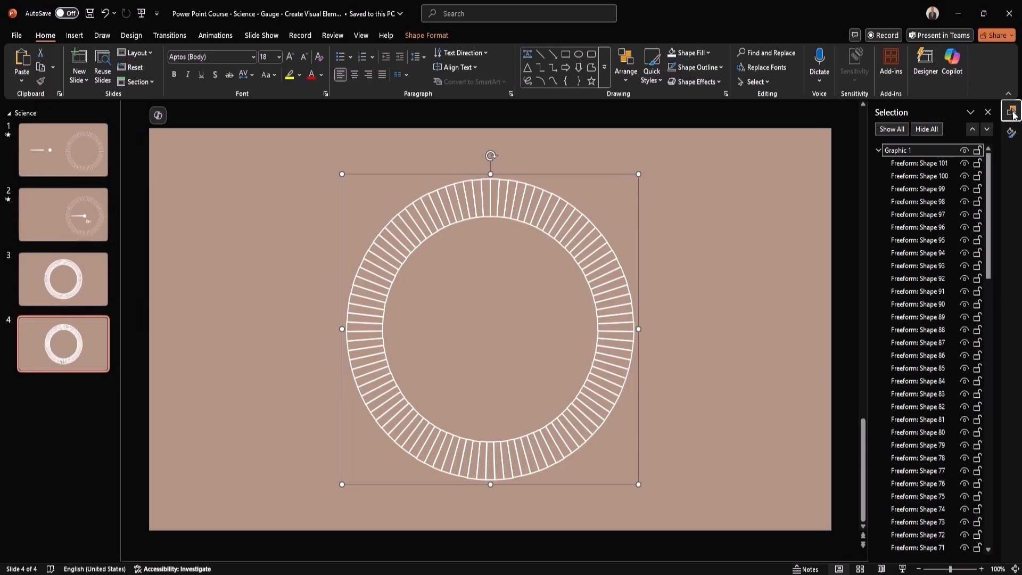
{"action": "left_click", "coordinate": [912, 214]}
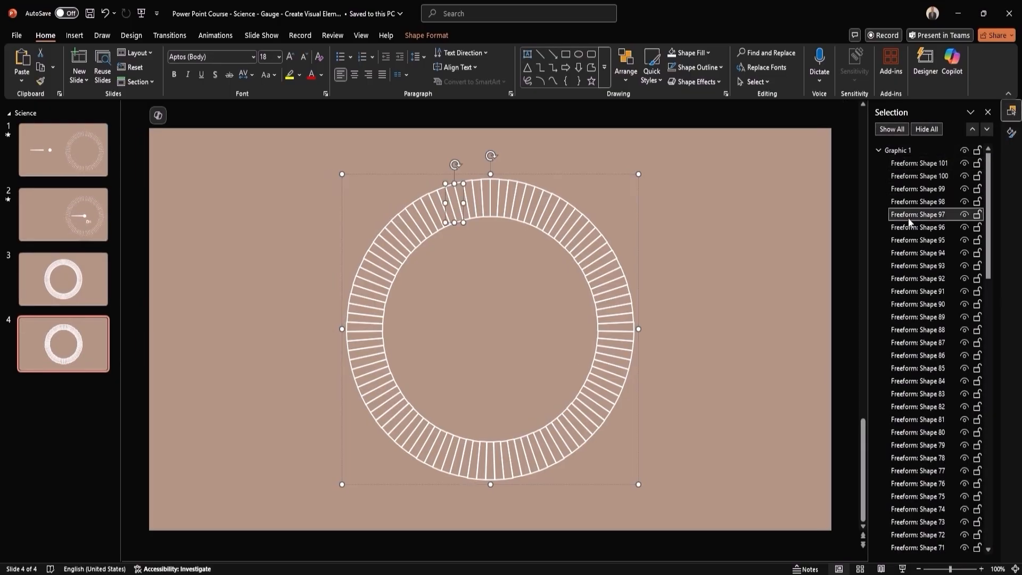
{"action": "left_click", "coordinate": [905, 252]}
{"action": "left_click", "coordinate": [908, 278]}
{"action": "left_click", "coordinate": [908, 303]}
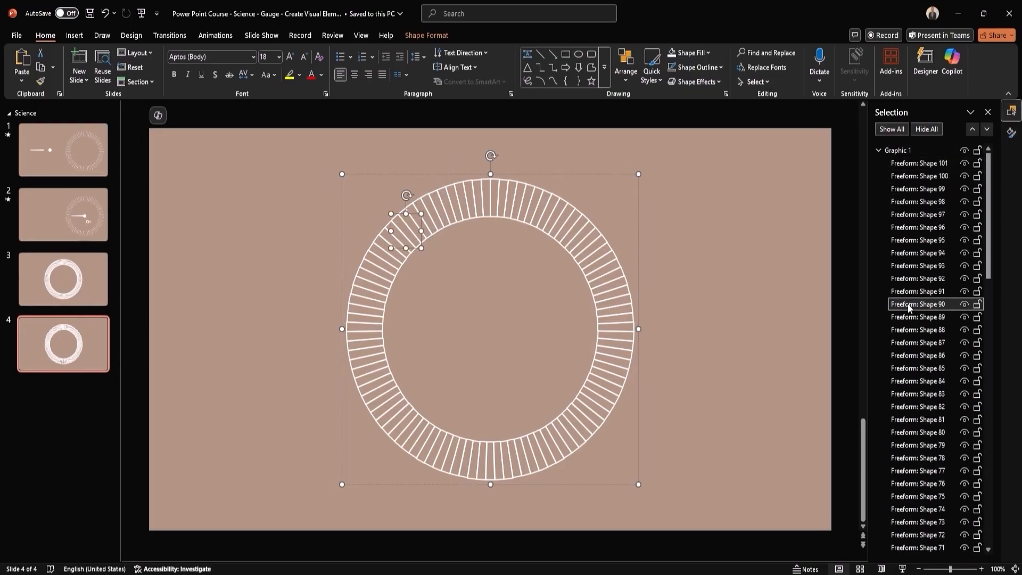
{"action": "left_click", "coordinate": [708, 202]}
- Select the whole converted ring graphic and ungroup it into separate freeform shapes
{"action": "left_click_drag", "start_coordinate": [696, 144], "coordinate": [251, 508]}
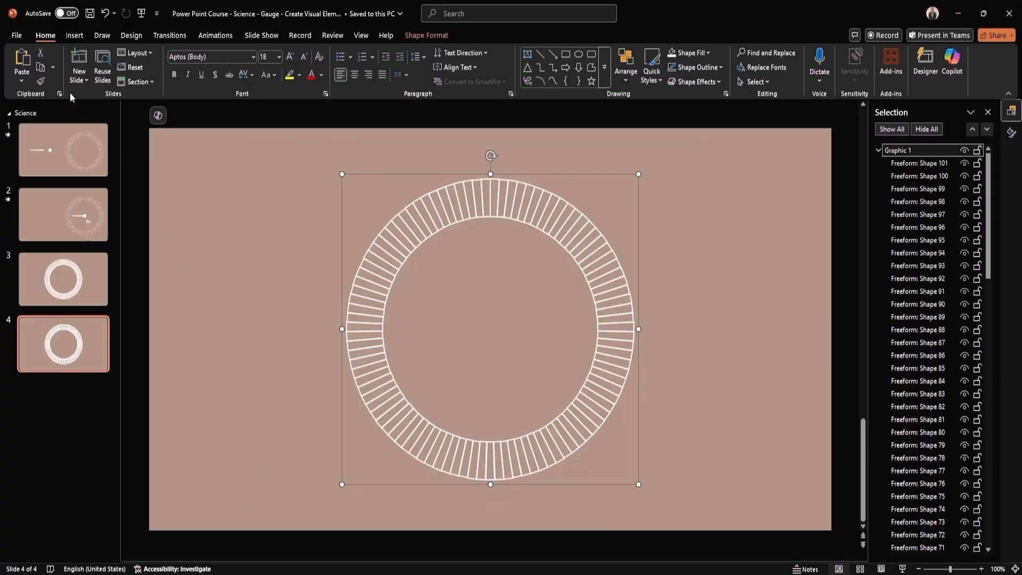
{"action": "left_click", "coordinate": [428, 35]}
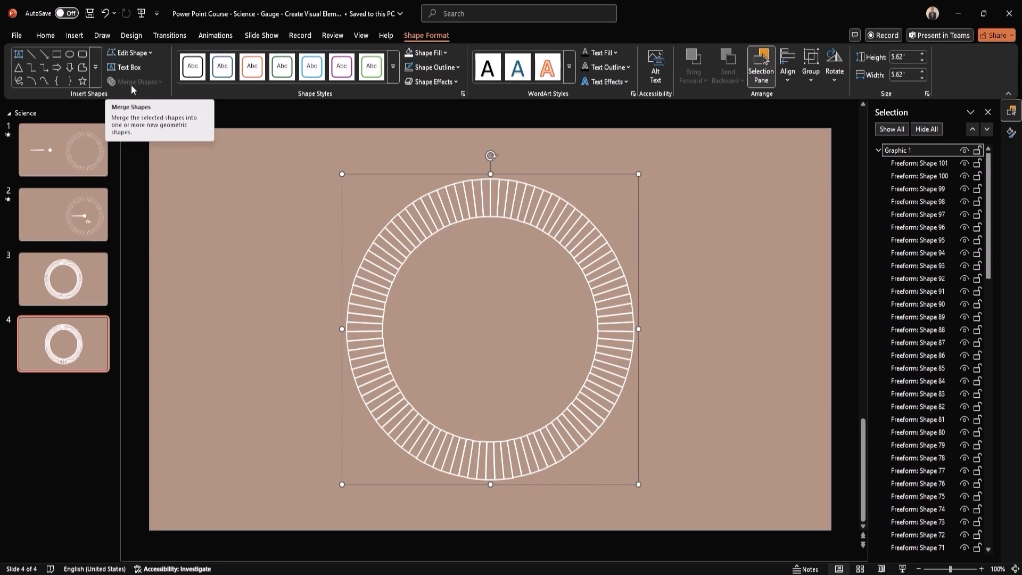
{"action": "right_click", "coordinate": [505, 178]}
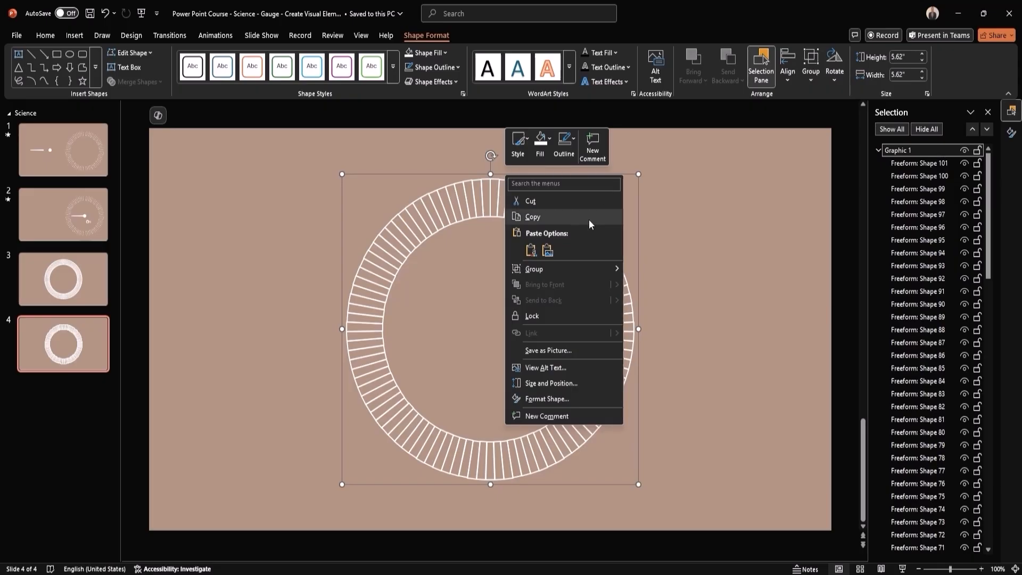
{"action": "mouse_move", "coordinate": [603, 269]}
{"action": "left_click", "coordinate": [659, 302]}
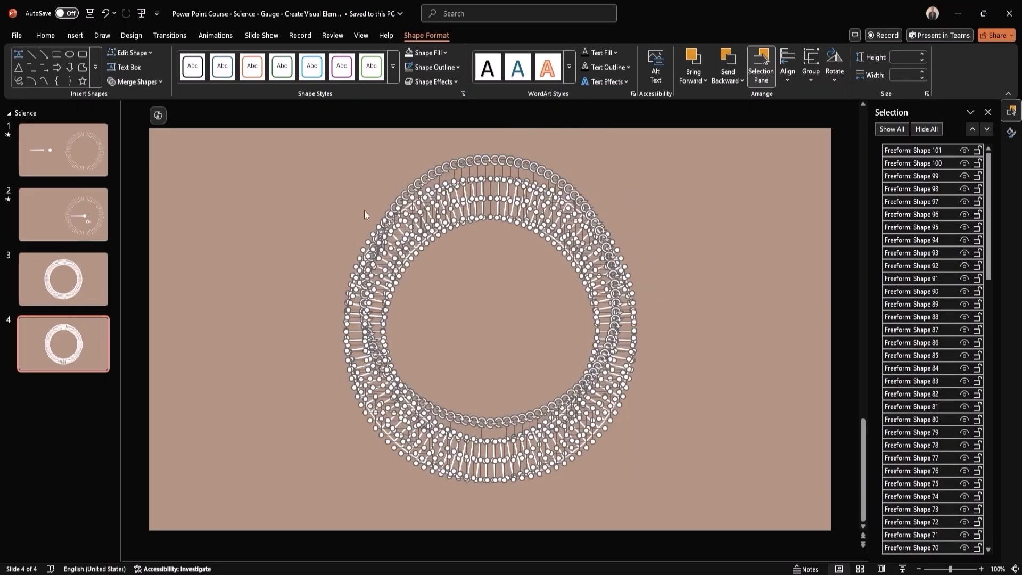
{"action": "left_click", "coordinate": [141, 82]}
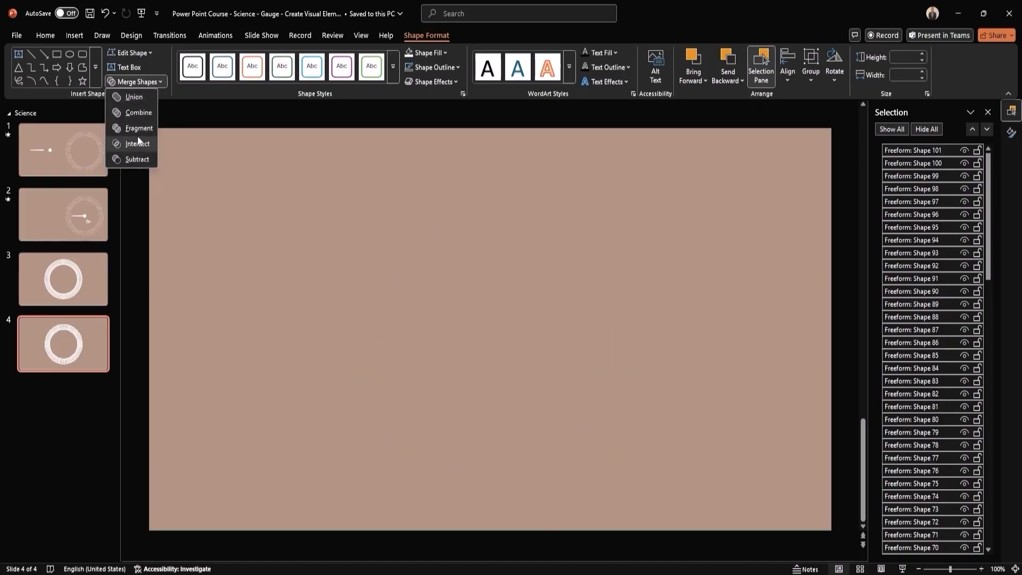
{"action": "left_click", "coordinate": [217, 161]}
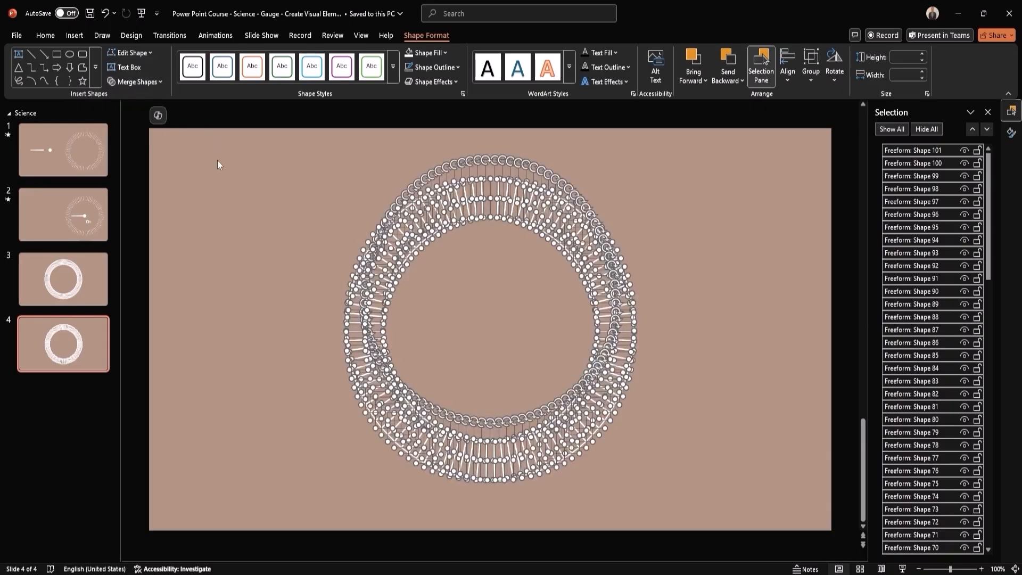
{"action": "left_click", "coordinate": [292, 233]}
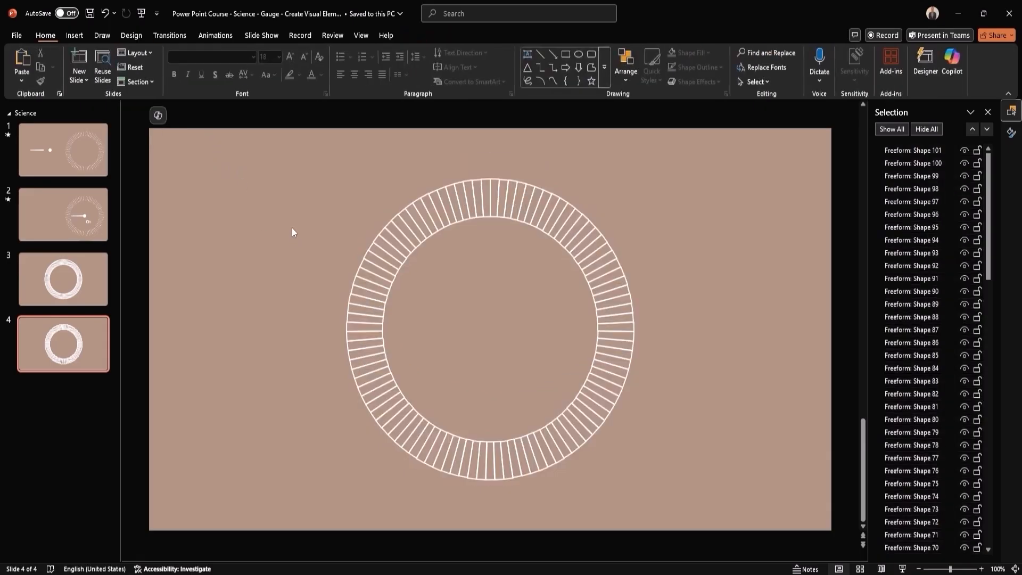
- Draw a circle about 4.24" in diameter from the ring's centre and align it with the ring's inner edge
{"action": "left_click", "coordinate": [78, 38]}
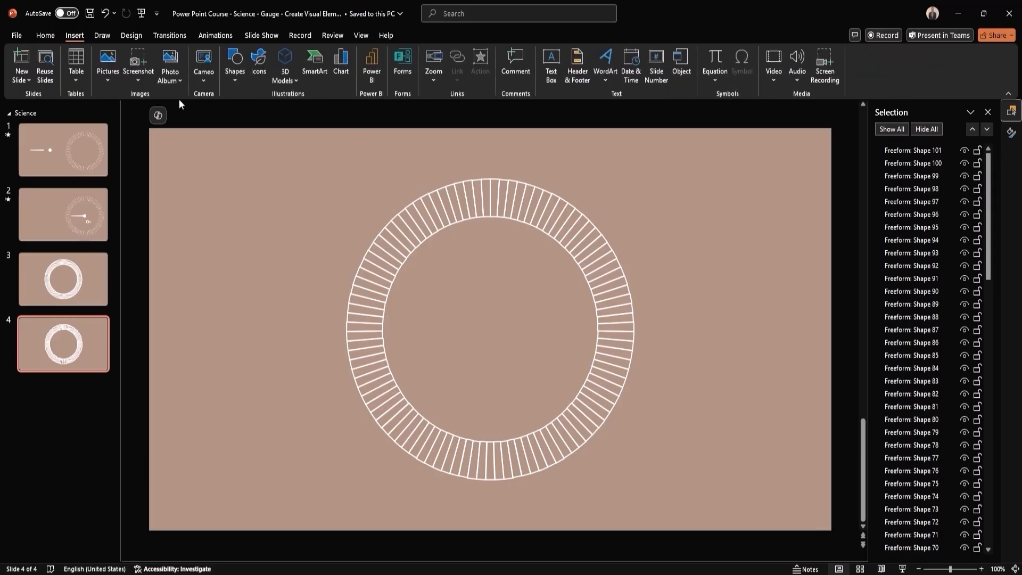
{"action": "left_click", "coordinate": [233, 77]}
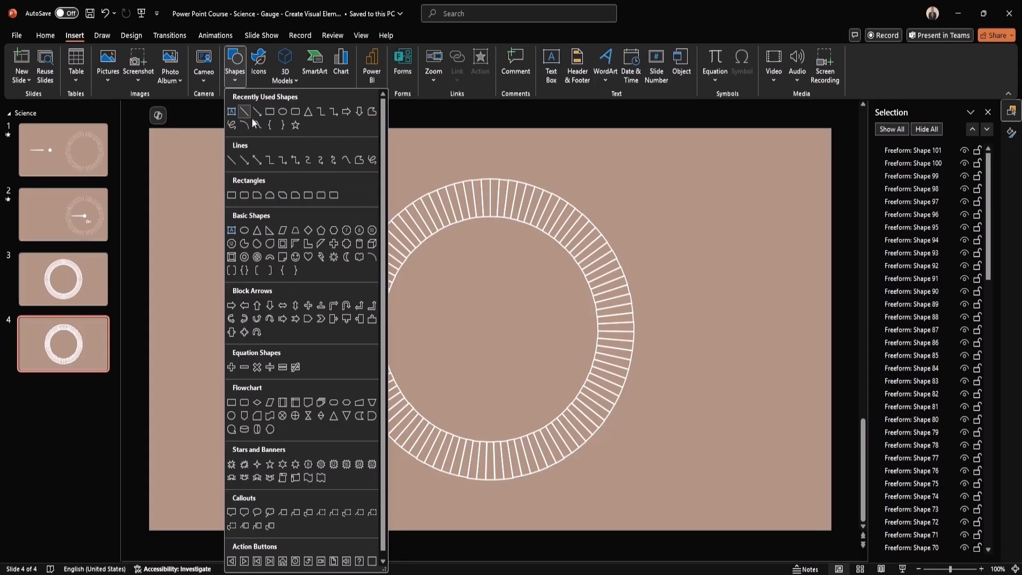
{"action": "left_click", "coordinate": [282, 114]}
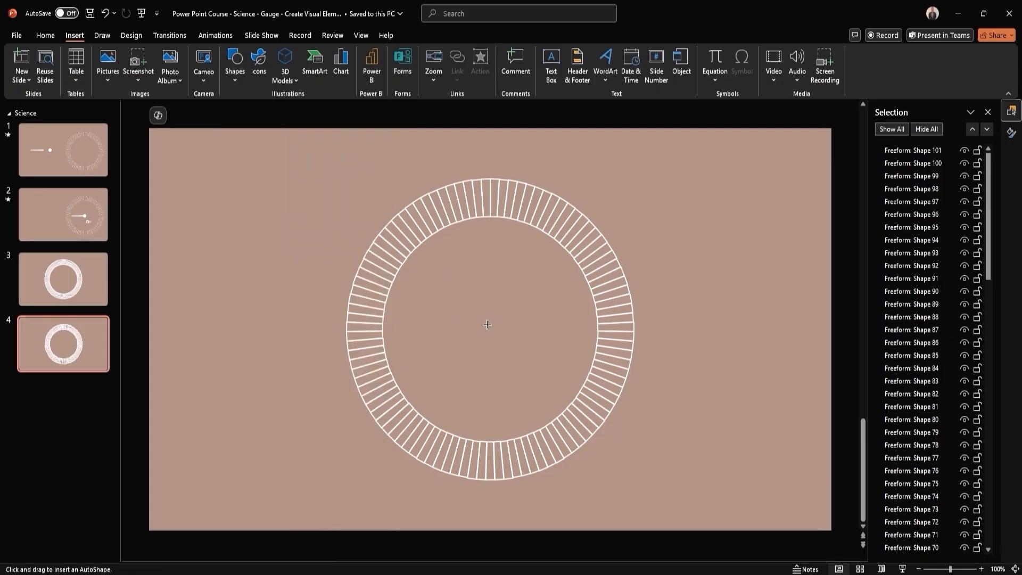
{"action": "left_click_drag", "start_coordinate": [490, 331], "coordinate": [598, 444]}
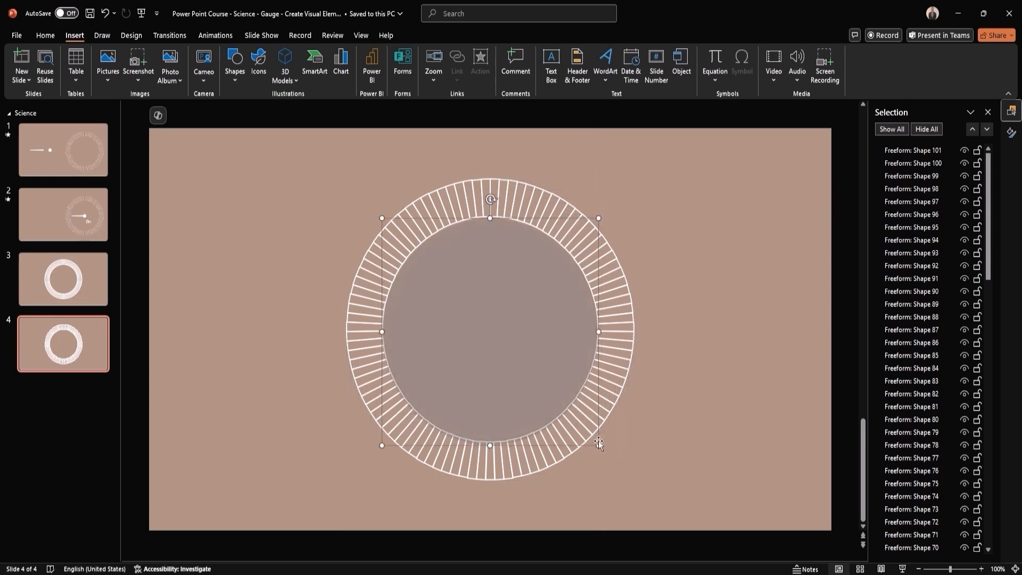
{"action": "left_click_drag", "start_coordinate": [503, 364], "coordinate": [504, 362]}
- Set the inner circle's fill transparency to 100%
{"action": "right_click", "coordinate": [505, 361]}
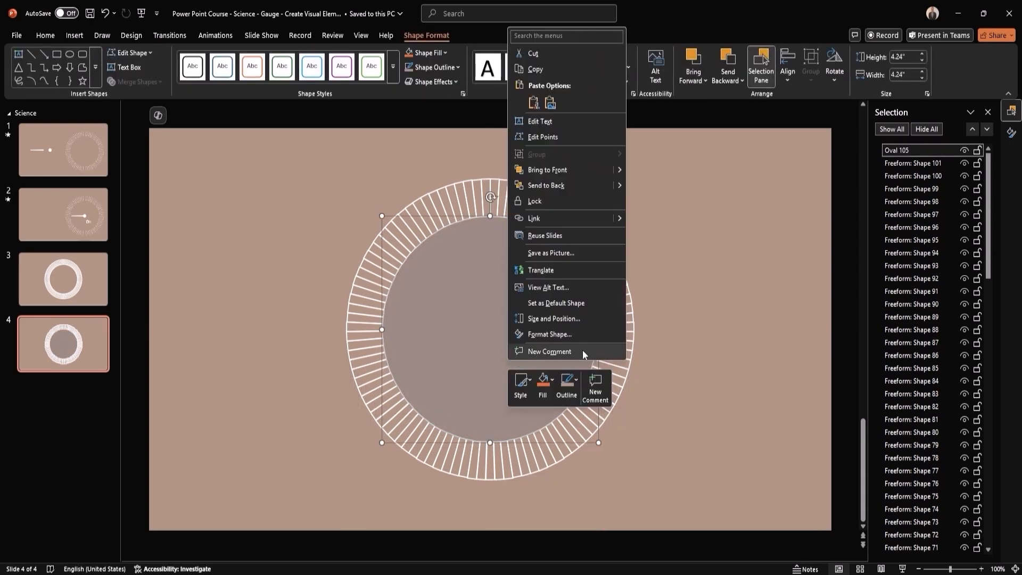
{"action": "left_click", "coordinate": [544, 334]}
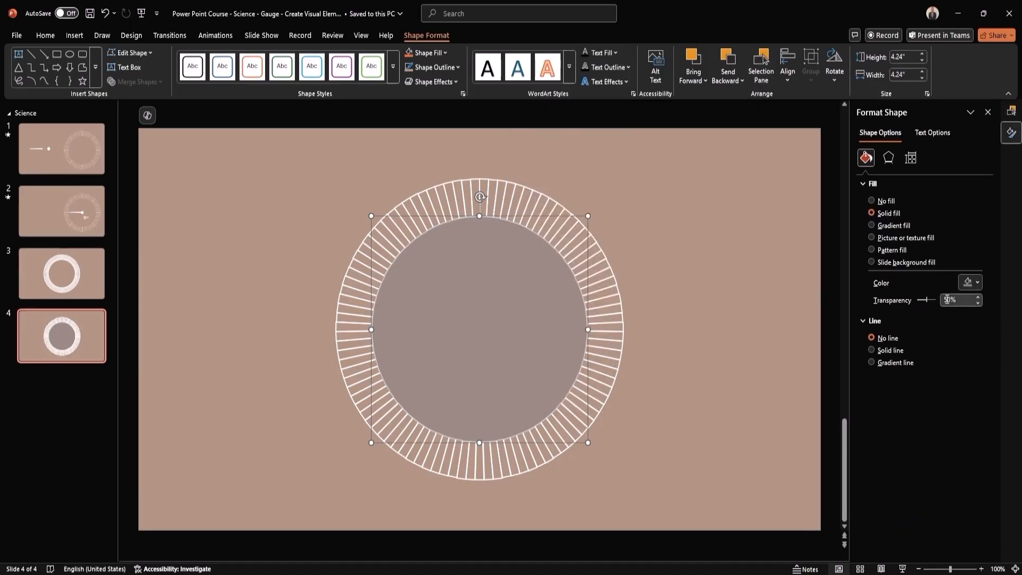
{"action": "left_click_drag", "start_coordinate": [948, 299], "coordinate": [941, 300]}
{"action": "type", "text": "10"}
{"action": "key", "text": "Return"}
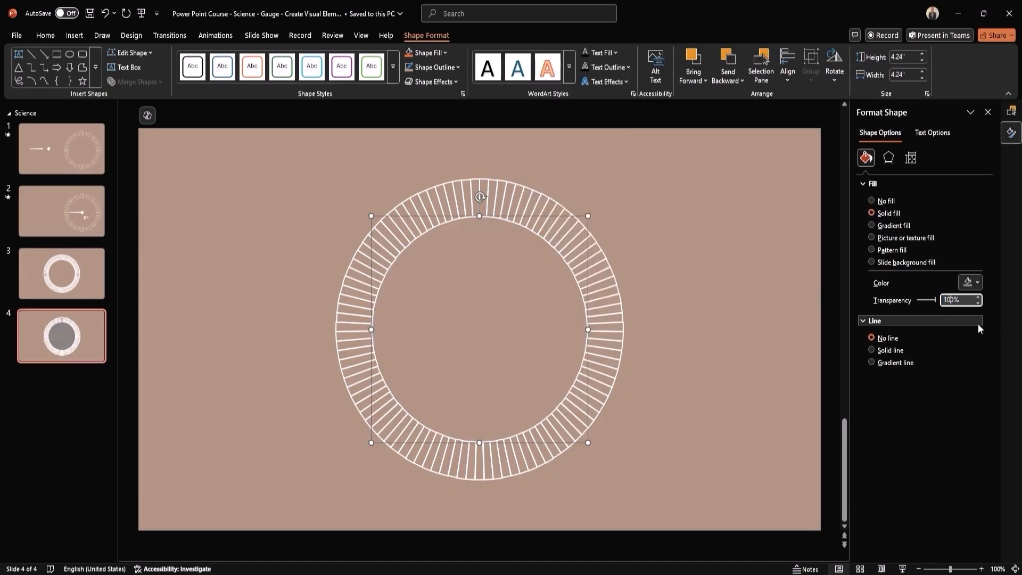
- Give the inner circle a 10 pt solid outline in the slide's tan background color, and deselect it
{"action": "left_click", "coordinate": [872, 350]}
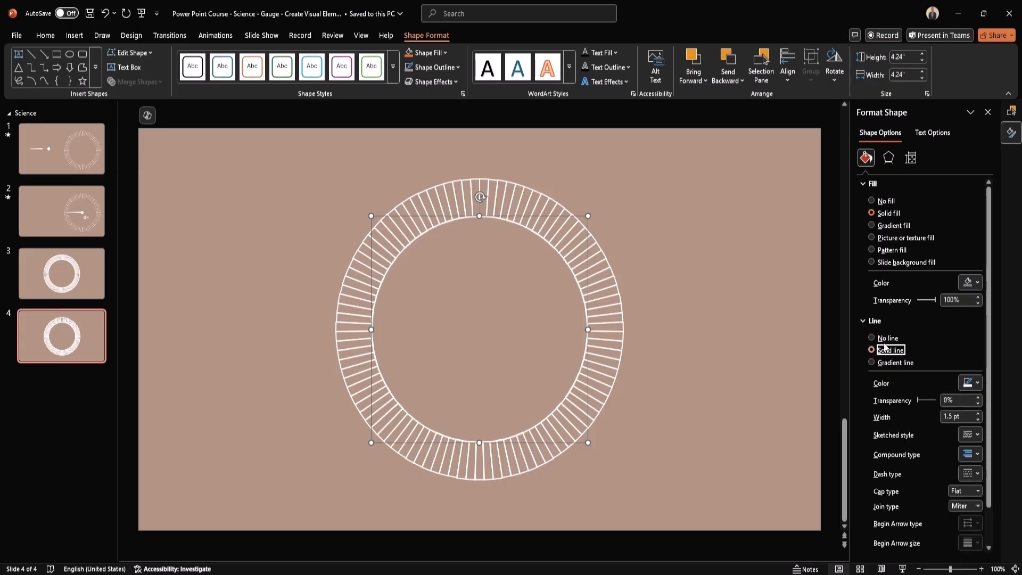
{"action": "left_click", "coordinate": [978, 384]}
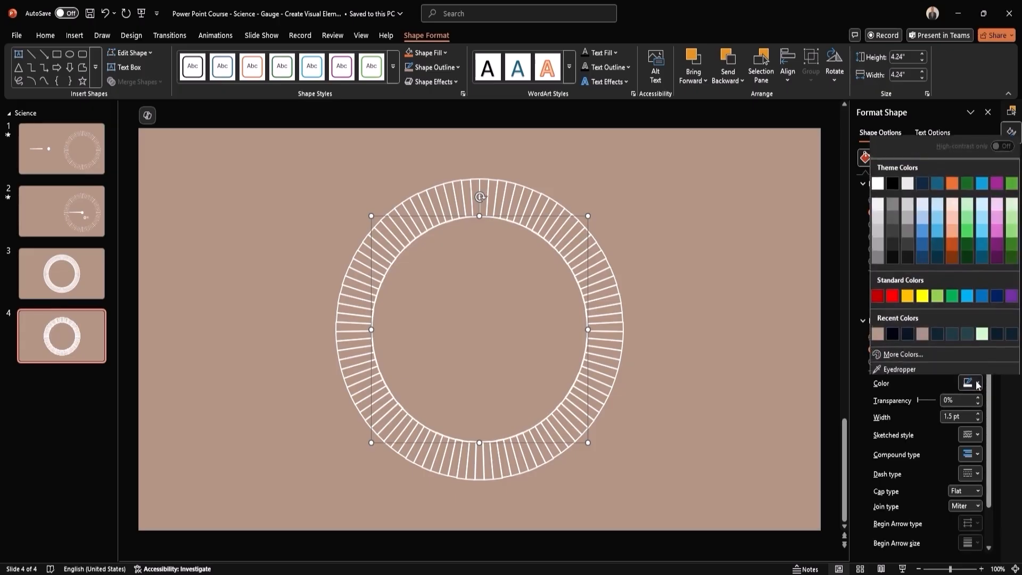
{"action": "left_click", "coordinate": [878, 334]}
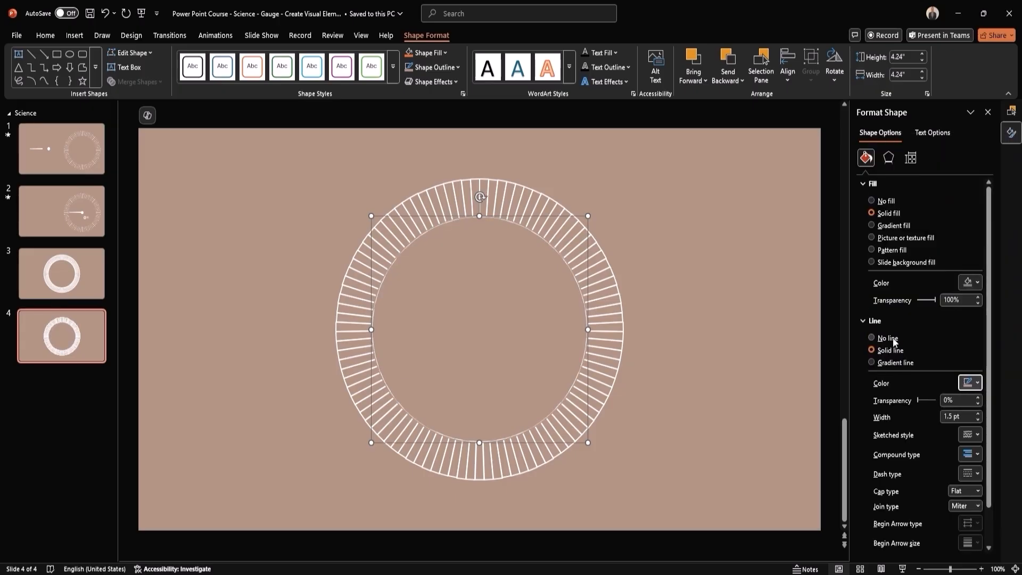
{"action": "double_click", "coordinate": [953, 416]}
{"action": "type", "text": "10"}
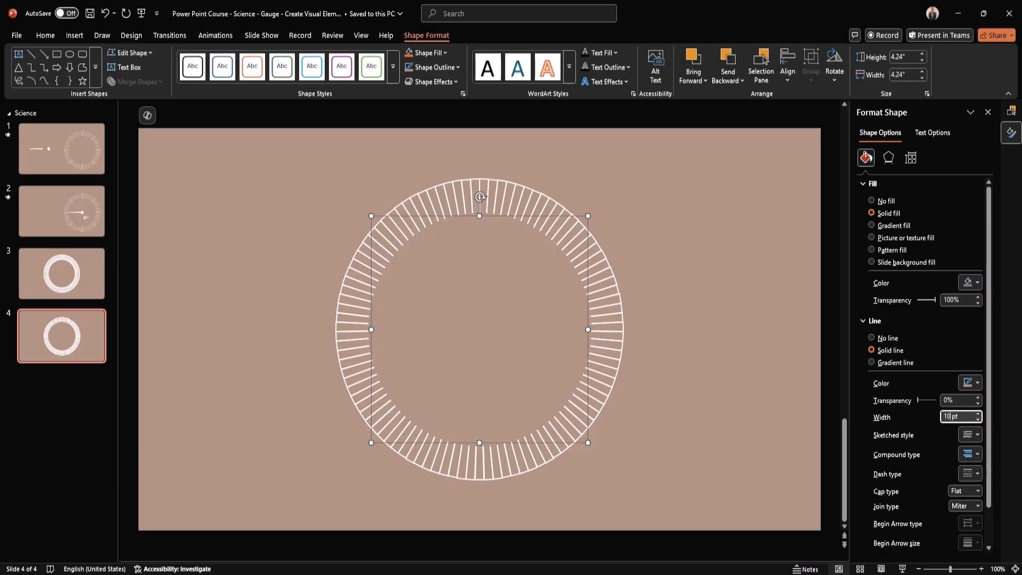
{"action": "left_click", "coordinate": [699, 264]}
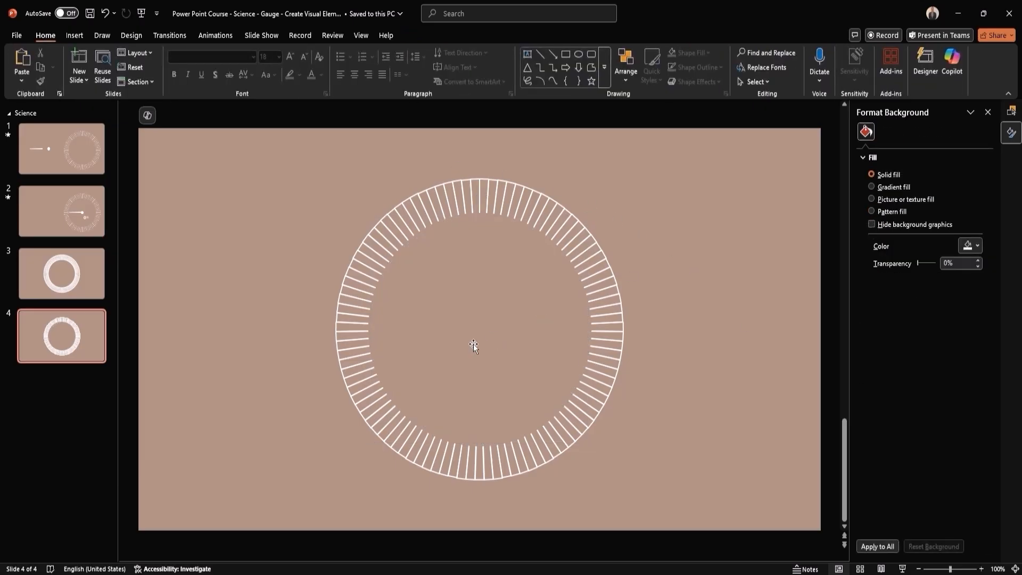
- Duplicate the masking circle, center the copy on the ring, and enlarge it to about 5.57" to cover the outer edge
{"action": "left_click", "coordinate": [492, 346]}
{"action": "key", "text": "ctrl+v"}
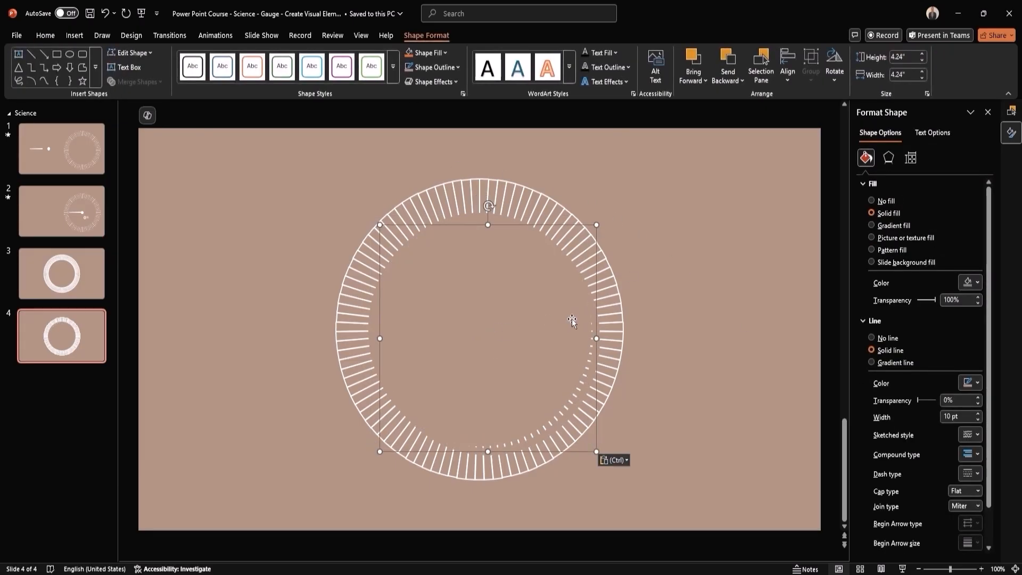
{"action": "left_click_drag", "start_coordinate": [521, 319], "coordinate": [511, 312]}
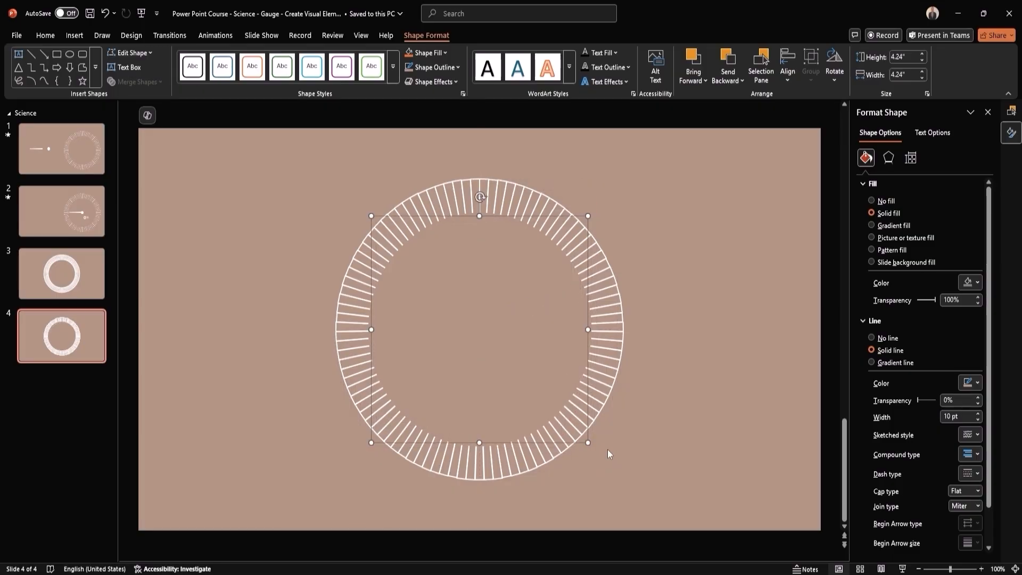
{"action": "left_click_drag", "start_coordinate": [588, 442], "coordinate": [605, 478]}
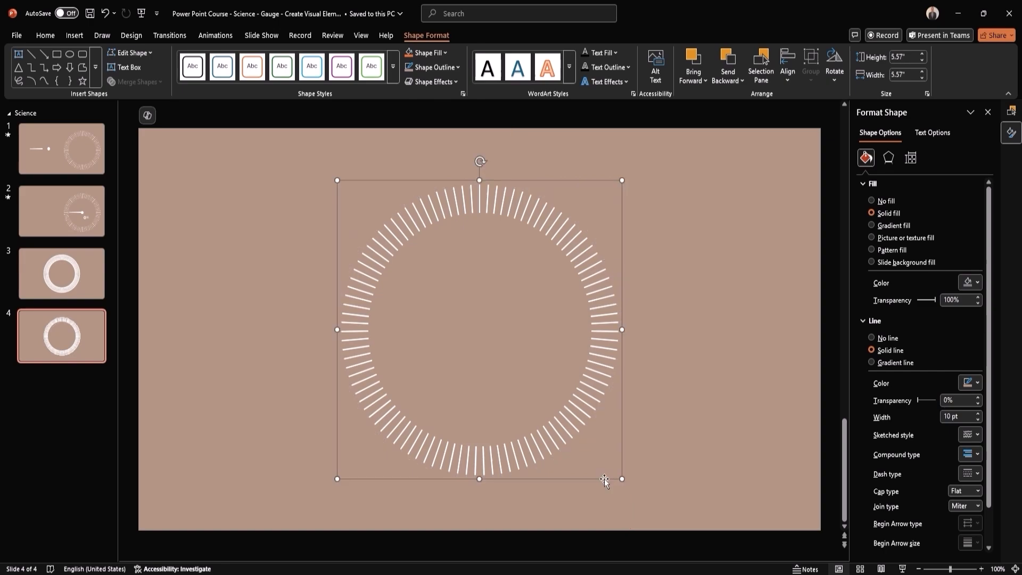
{"action": "left_click", "coordinate": [698, 157]}
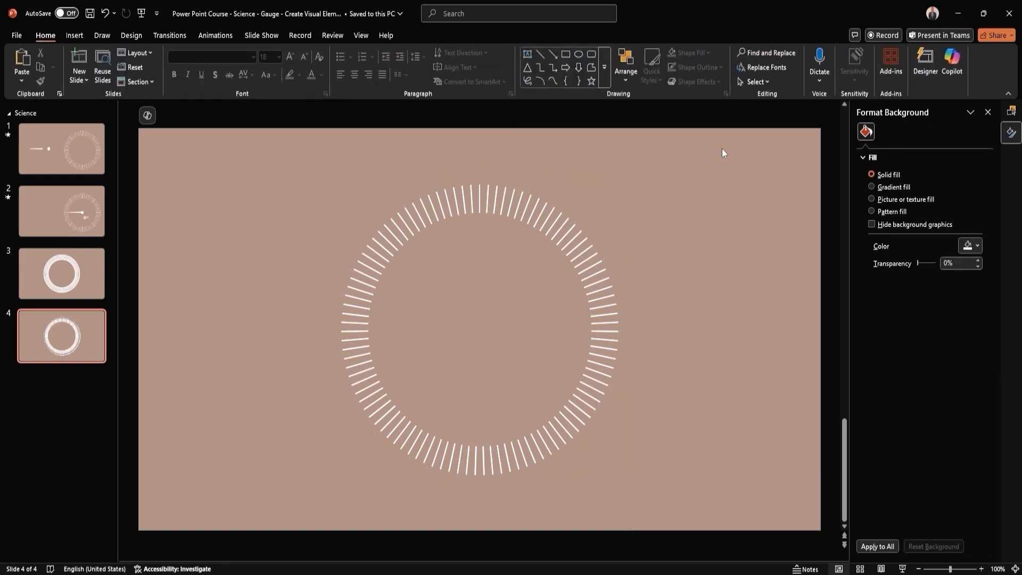
- Save all the ring segments and both masking circles together as a picture
{"action": "left_click_drag", "start_coordinate": [722, 148], "coordinate": [233, 532]}
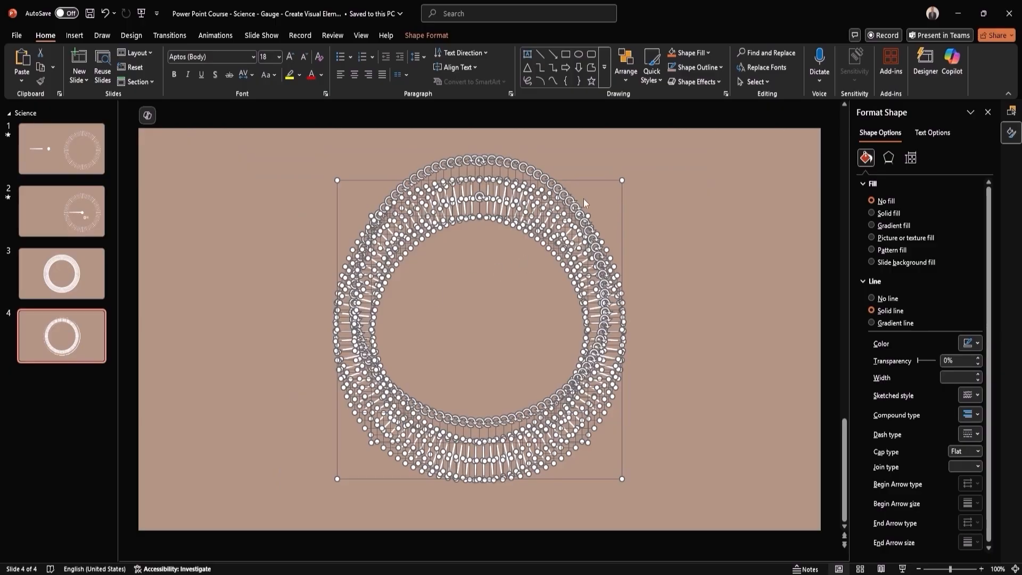
{"action": "right_click", "coordinate": [579, 183]}
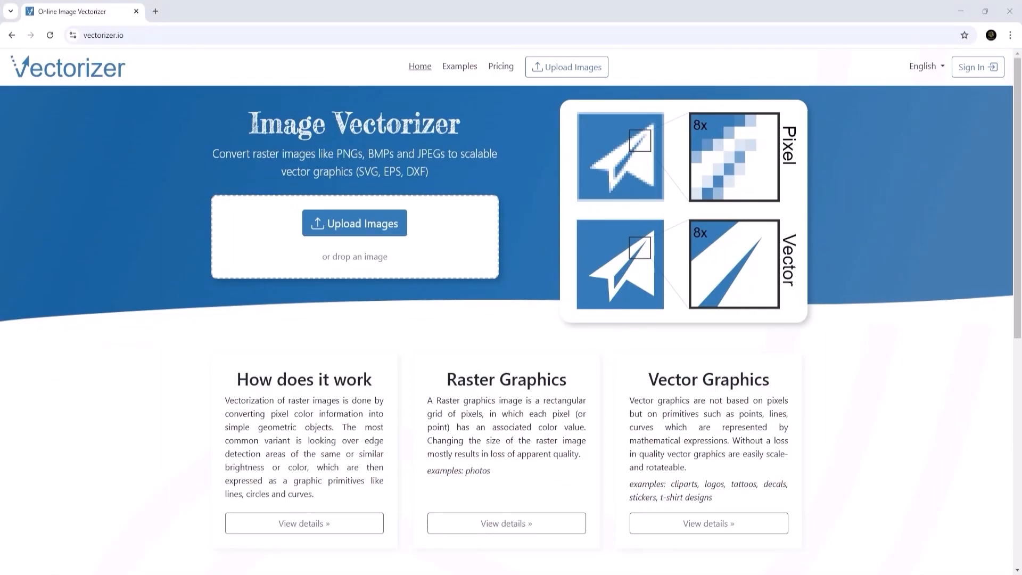
- Switch to vectorizer.io, upload the saved ring picture for vectorizing, and exclude the tan color group from the output
{"action": "left_click_drag", "start_coordinate": [1021, 319], "coordinate": [448, 142]}
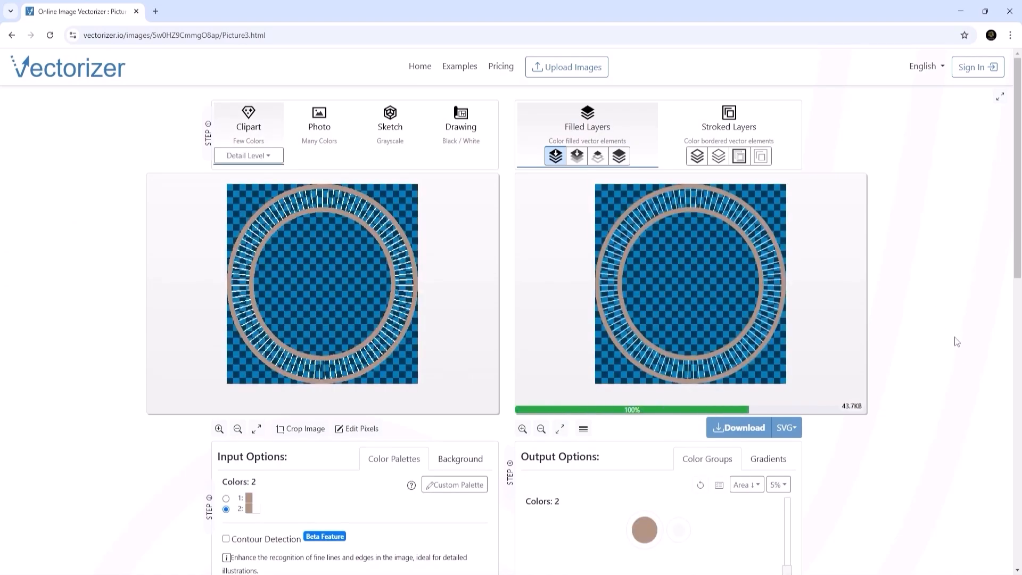
{"action": "mouse_move", "coordinate": [646, 530]}
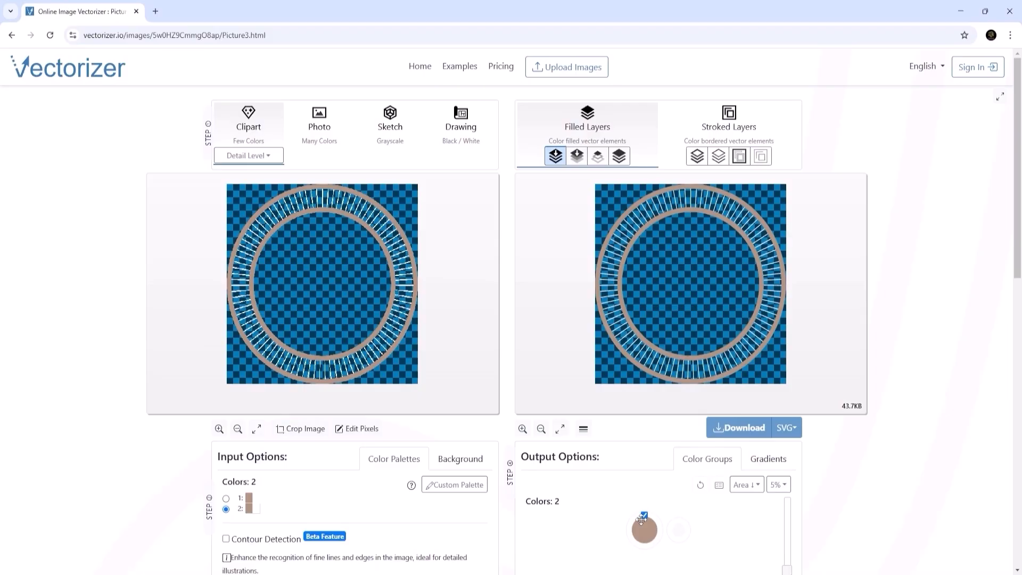
{"action": "left_click", "coordinate": [644, 515]}
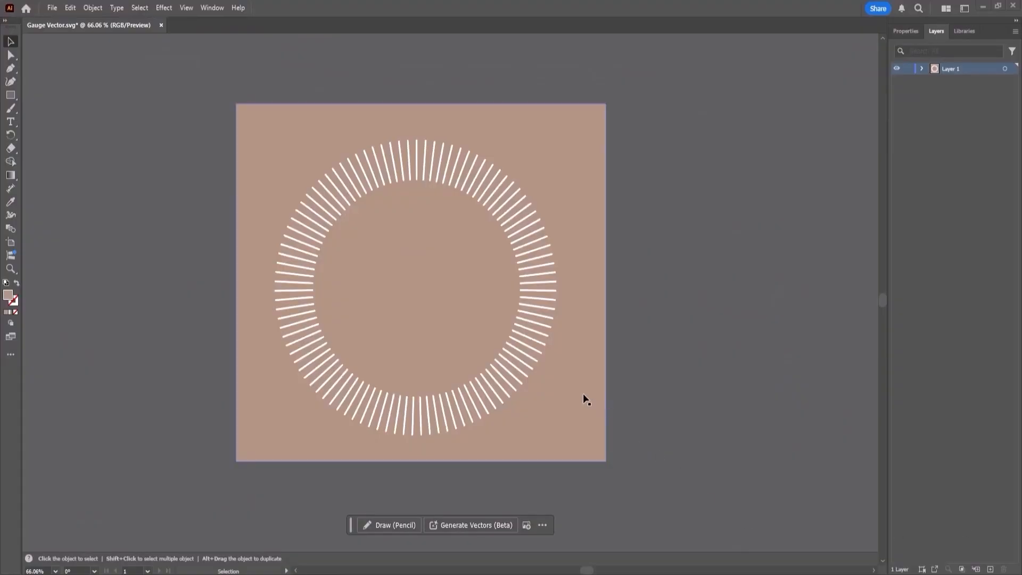
- In Illustrator, delete the tan background shape from Gauge Vector.svg and export the remaining artwork in SVG format
{"action": "left_click", "coordinate": [583, 394]}
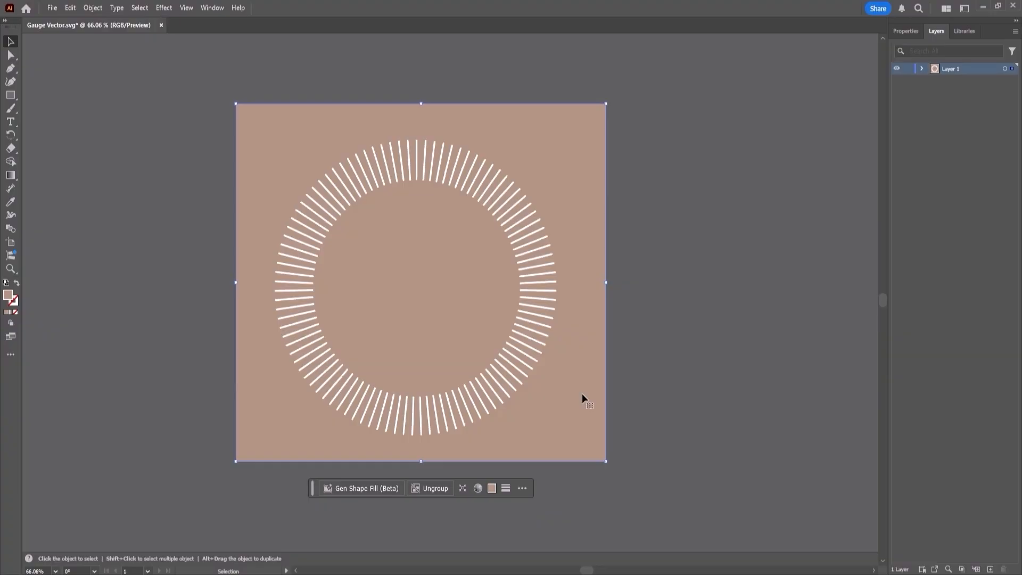
{"action": "key", "text": "Delete"}
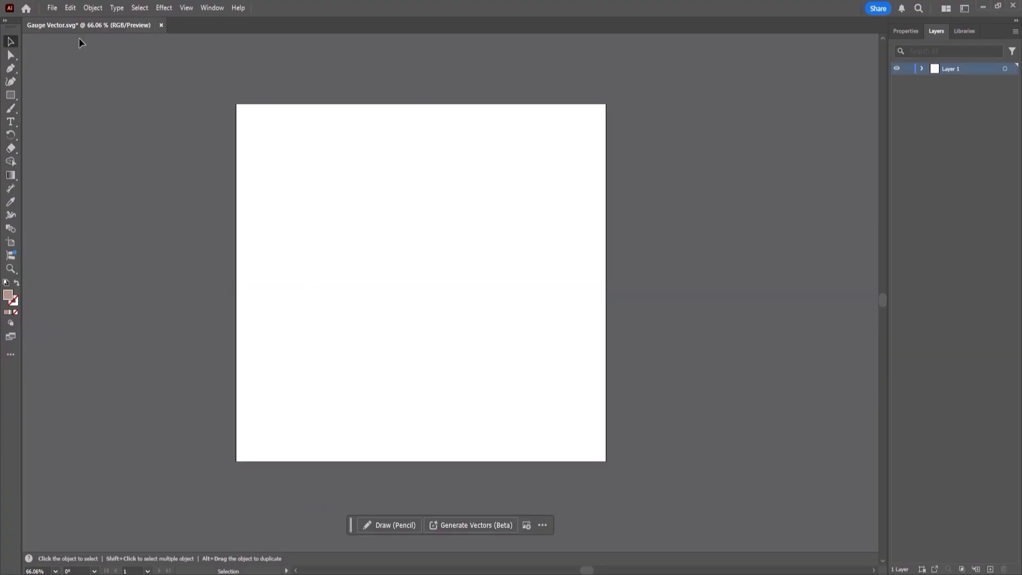
{"action": "left_click", "coordinate": [52, 8]}
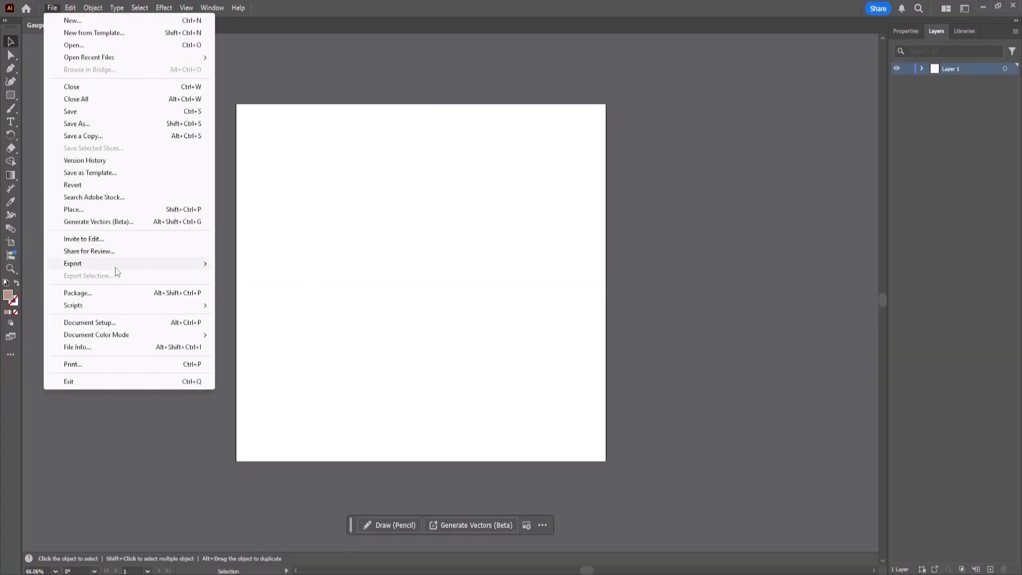
{"action": "mouse_move", "coordinate": [130, 266]}
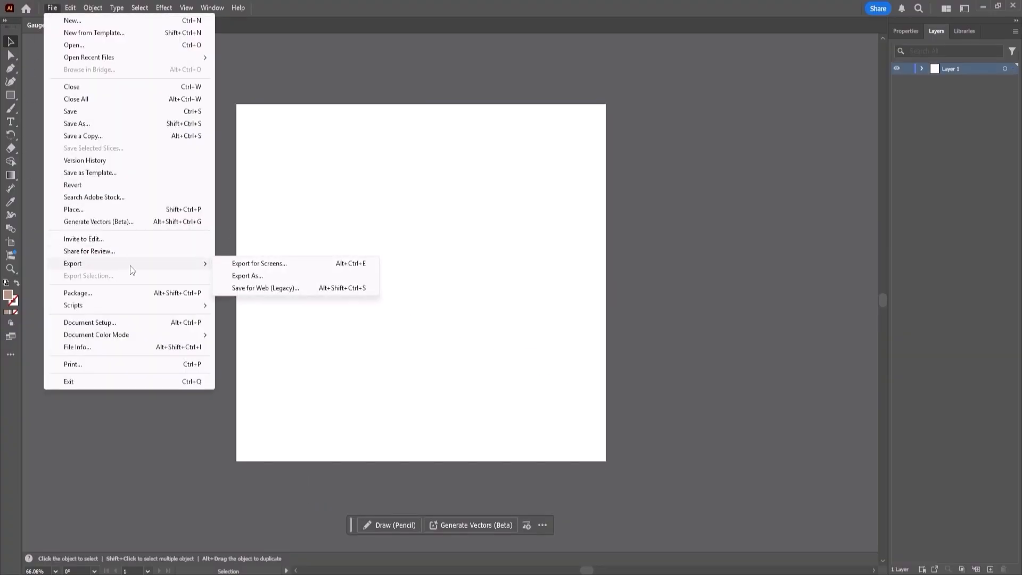
{"action": "left_click", "coordinate": [252, 277]}
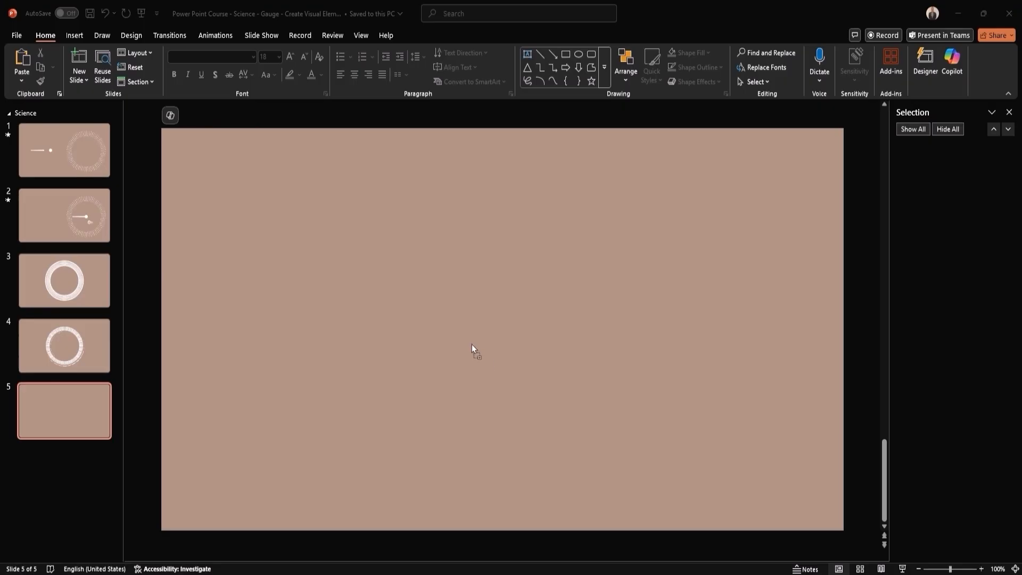
- Switch to PowerPoint, paste the vector gauge graphic onto slide 5, and convert it to shapes
{"action": "key", "text": "ctrl+v"}
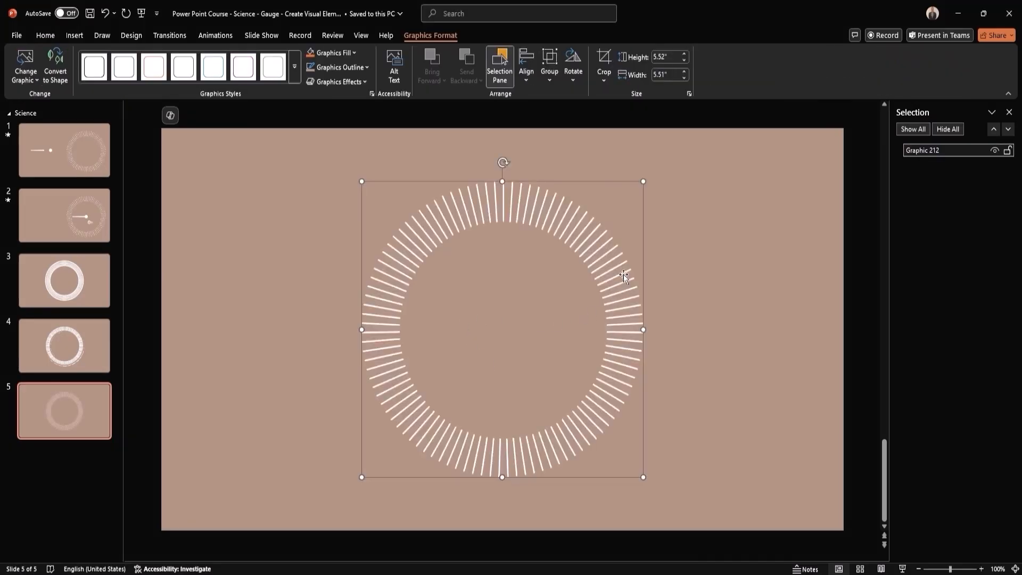
{"action": "left_click", "coordinate": [59, 66]}
{"action": "left_click", "coordinate": [713, 205]}
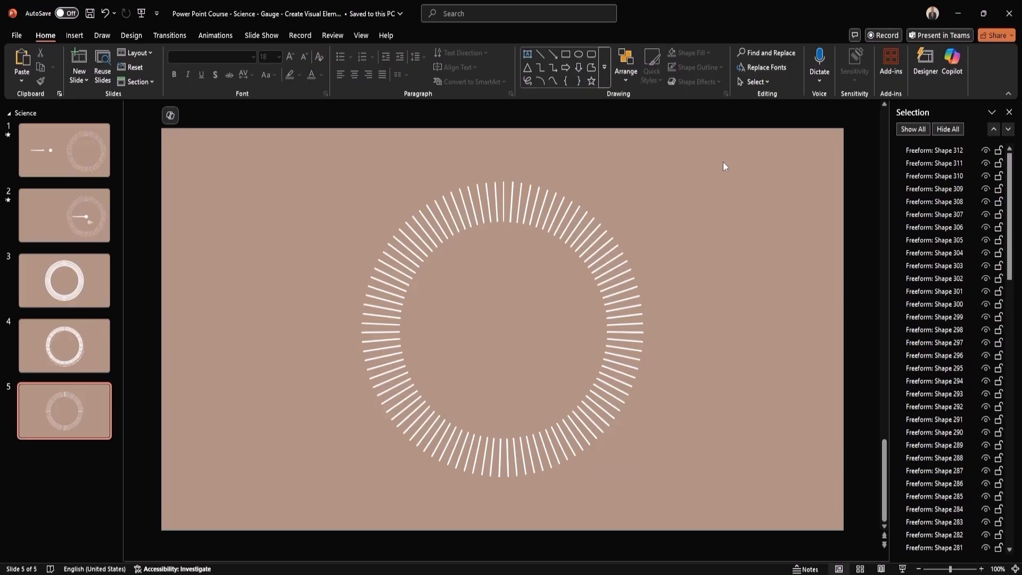
- Select all the freeform mark shapes on slide 5 and combine them into one group
{"action": "left_click_drag", "start_coordinate": [723, 161], "coordinate": [272, 512]}
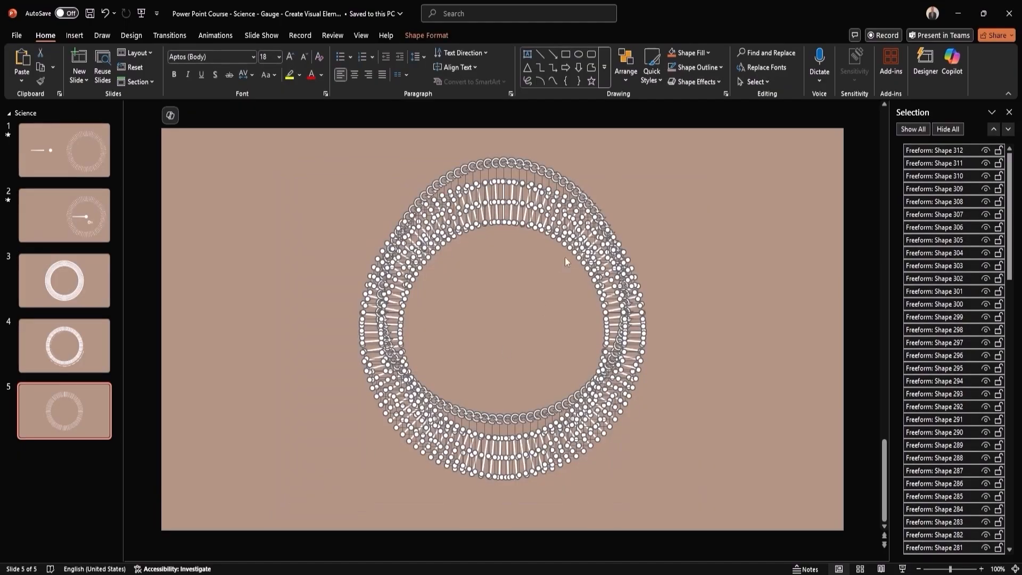
{"action": "right_click", "coordinate": [565, 227]}
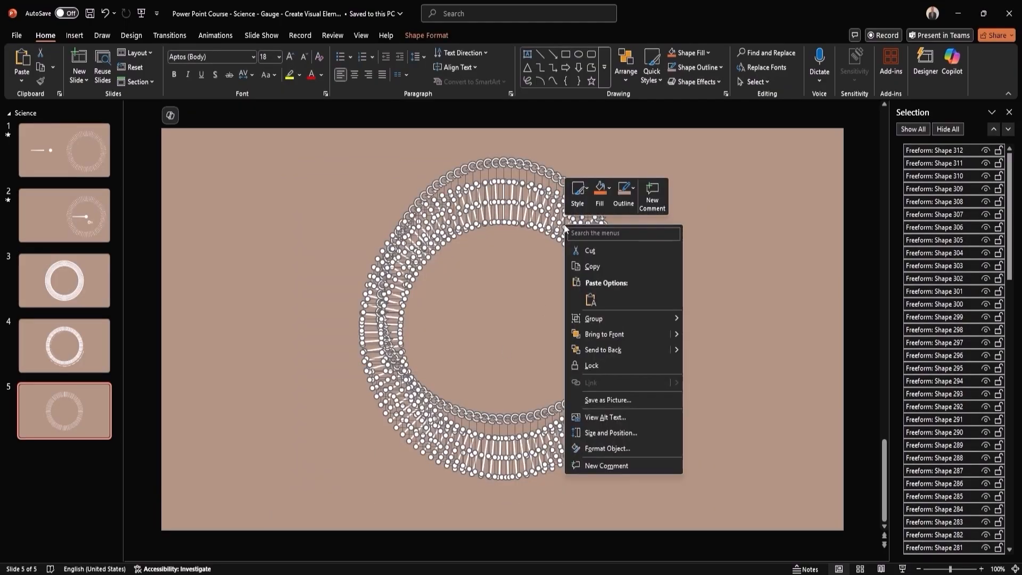
{"action": "mouse_move", "coordinate": [612, 319]}
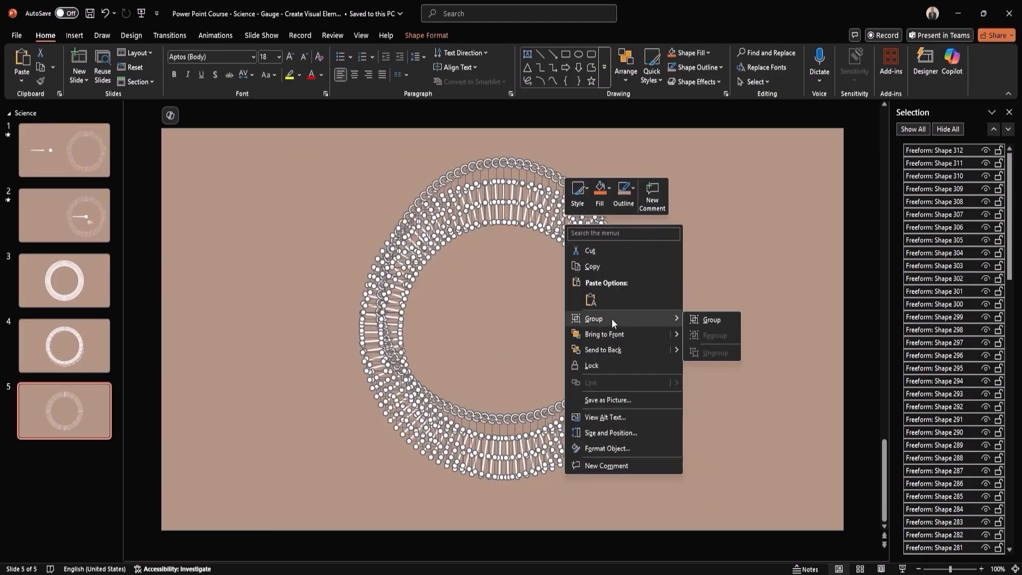
{"action": "left_click", "coordinate": [708, 321]}
{"action": "left_click", "coordinate": [725, 252]}
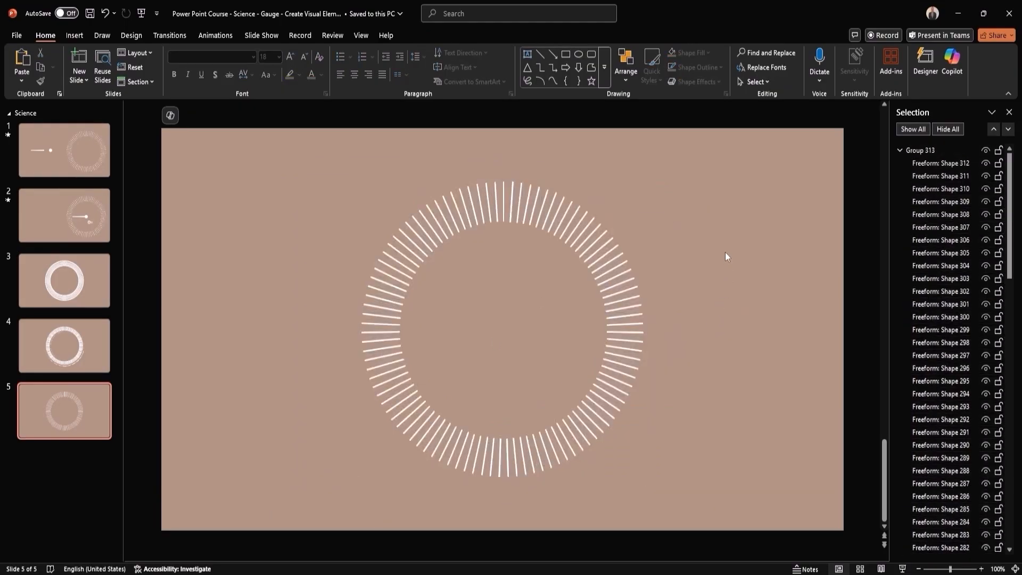
- Collapse the group of mark shapes and rename it "Dial Marks"
{"action": "left_click", "coordinate": [901, 150]}
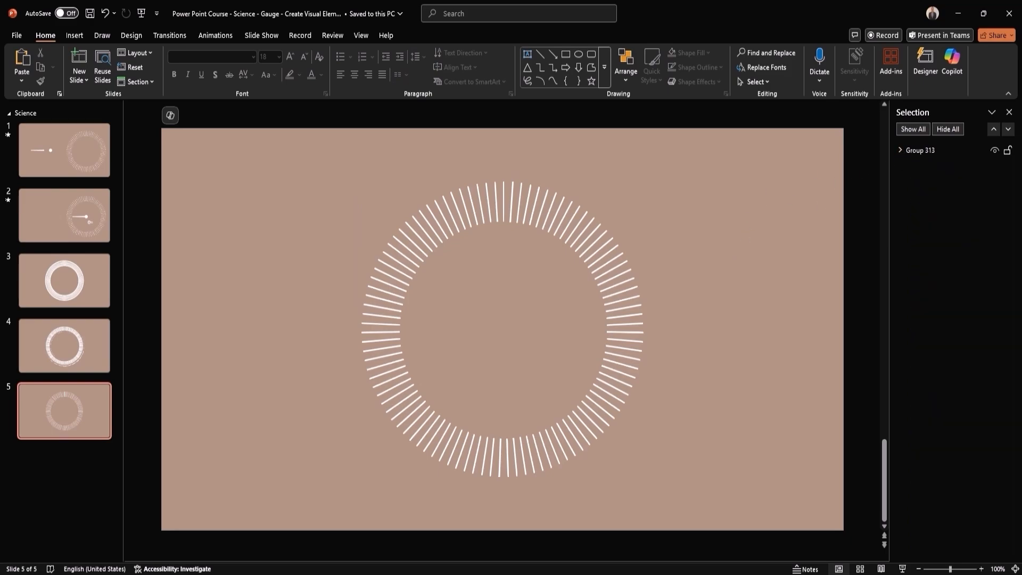
{"action": "left_click", "coordinate": [953, 151]}
{"action": "left_click", "coordinate": [953, 150]}
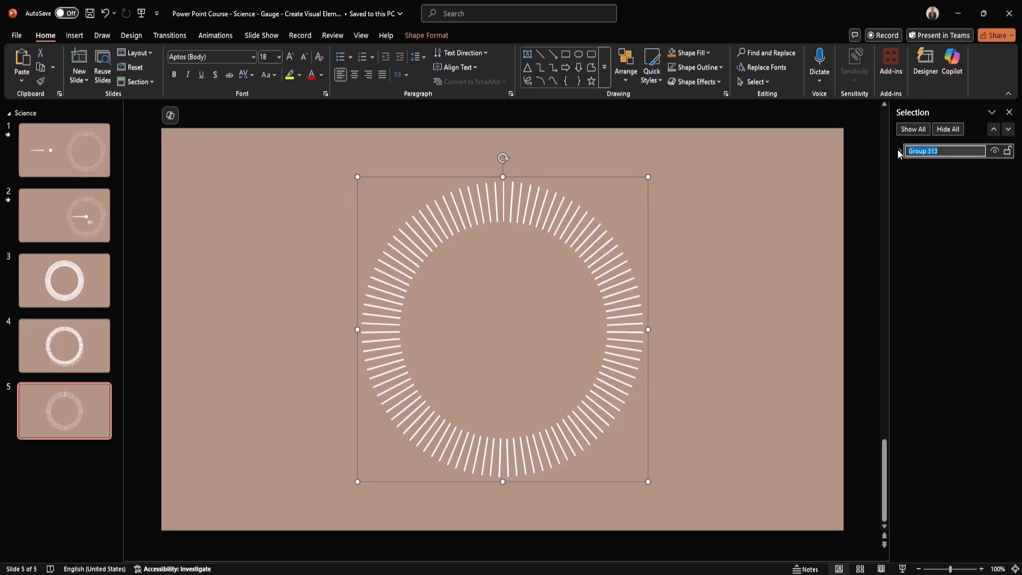
{"action": "type", "text": "Dial Marks"}
{"action": "key", "text": "Return"}
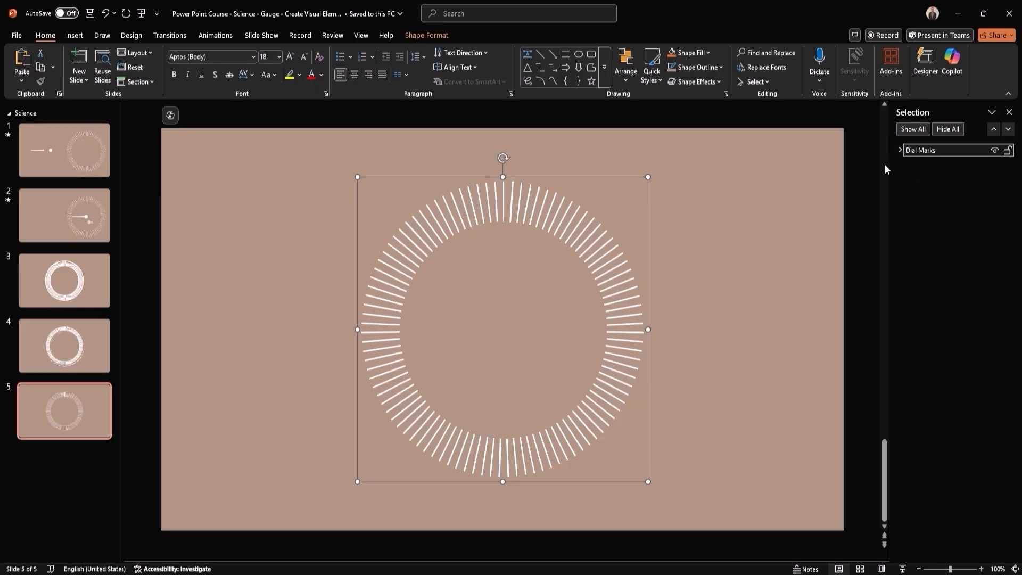
- Delete slide 4 with the masked ring and slide 3 with the original doughnut chart
{"action": "left_click", "coordinate": [97, 326]}
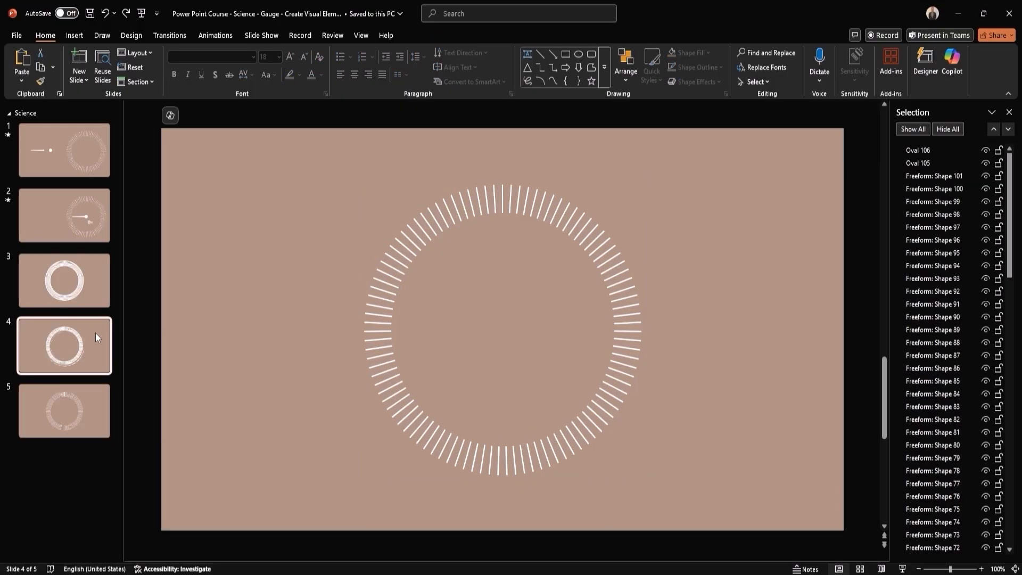
{"action": "right_click", "coordinate": [97, 332]}
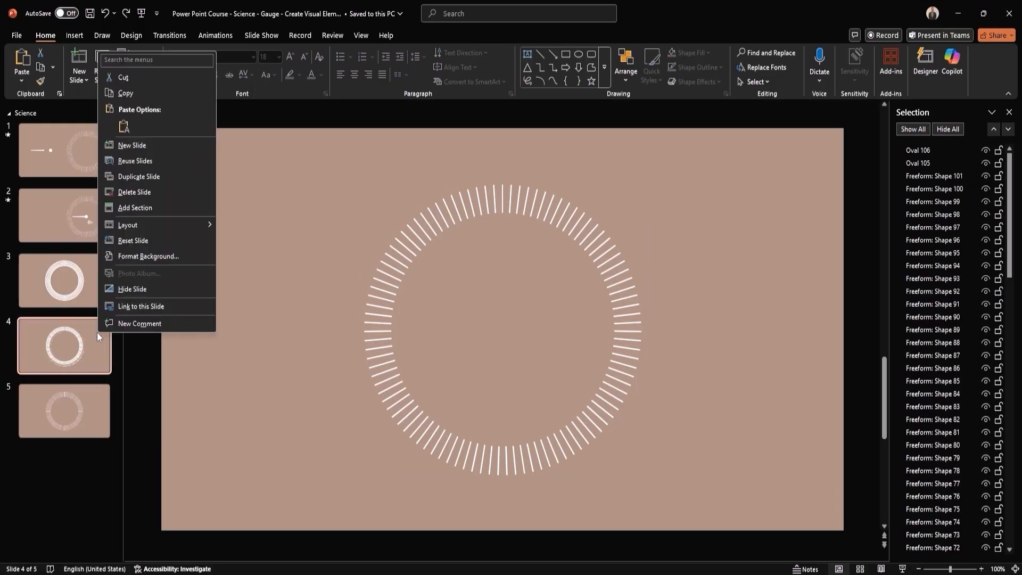
{"action": "left_click", "coordinate": [145, 191]}
{"action": "right_click", "coordinate": [97, 282]}
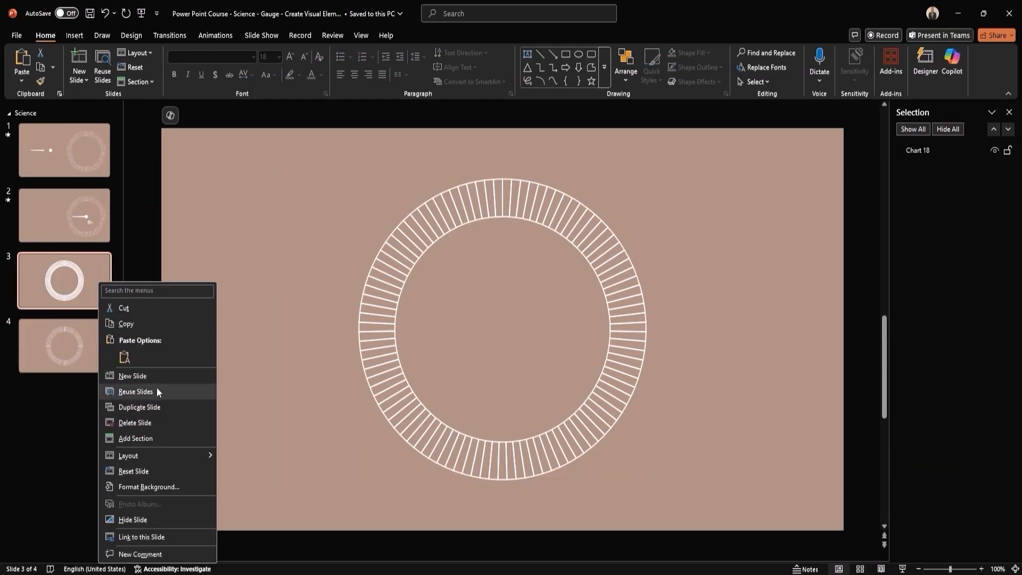
{"action": "left_click", "coordinate": [147, 423]}
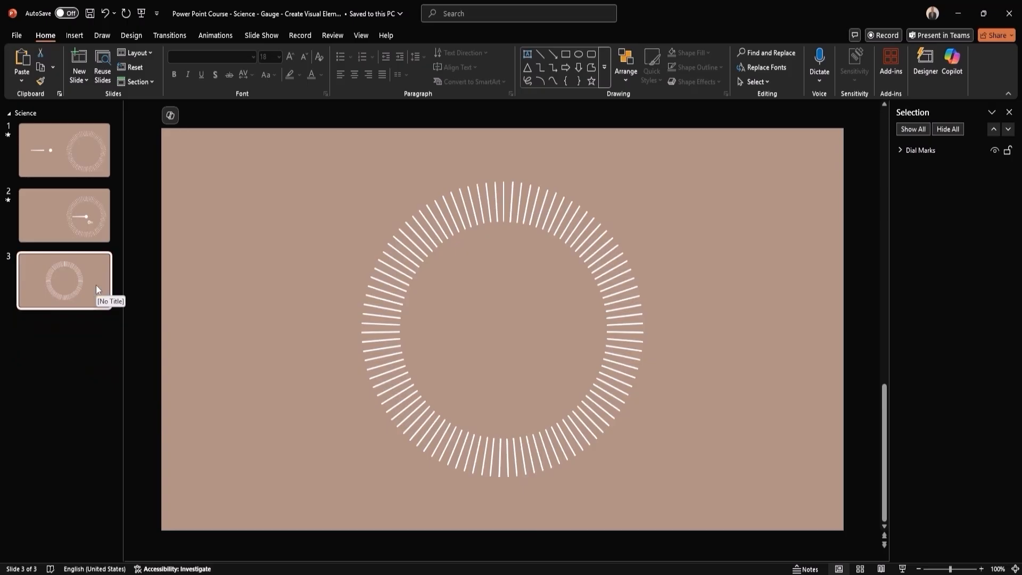
- Move the Dial Marks group horizontally to the right half of the slide and deselect it
{"action": "left_click", "coordinate": [612, 290]}
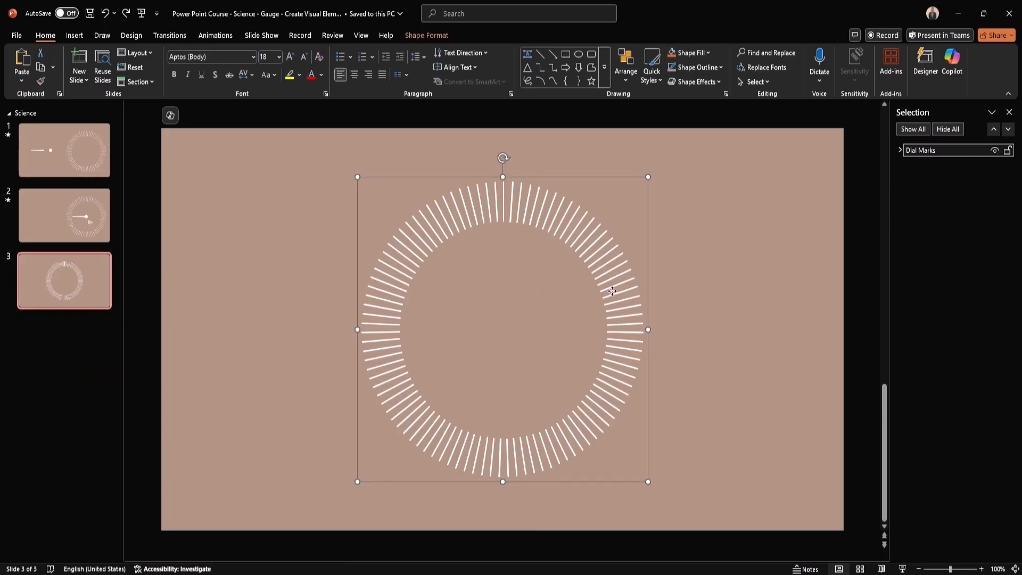
{"action": "left_click_drag", "start_coordinate": [612, 291], "coordinate": [778, 292]}
{"action": "left_click", "coordinate": [477, 334]}
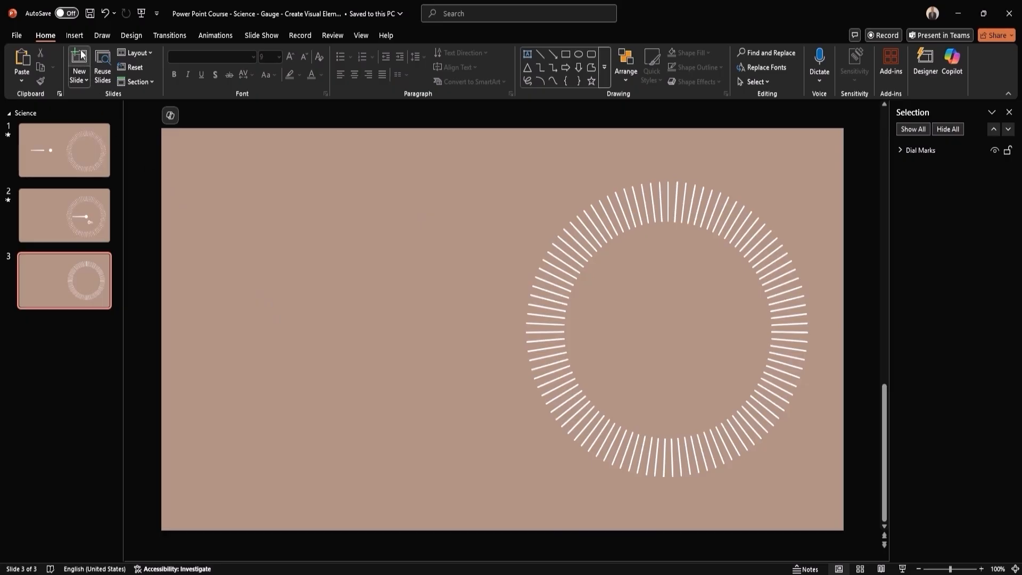
- Draw a thin horizontal rectangle about 2.42" wide and 0.29" high on the empty left half of the slide
{"action": "left_click", "coordinate": [75, 36]}
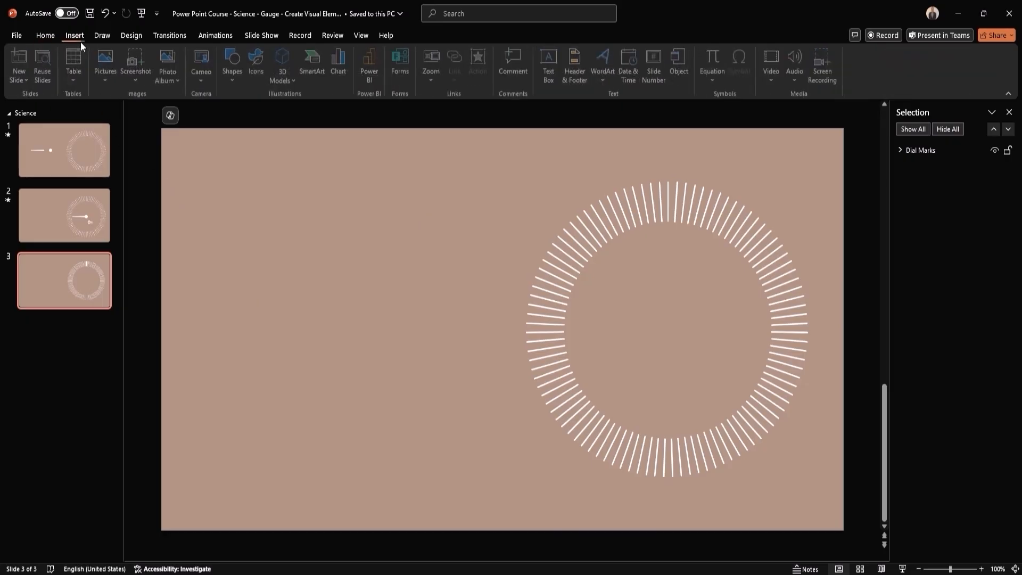
{"action": "left_click", "coordinate": [234, 80]}
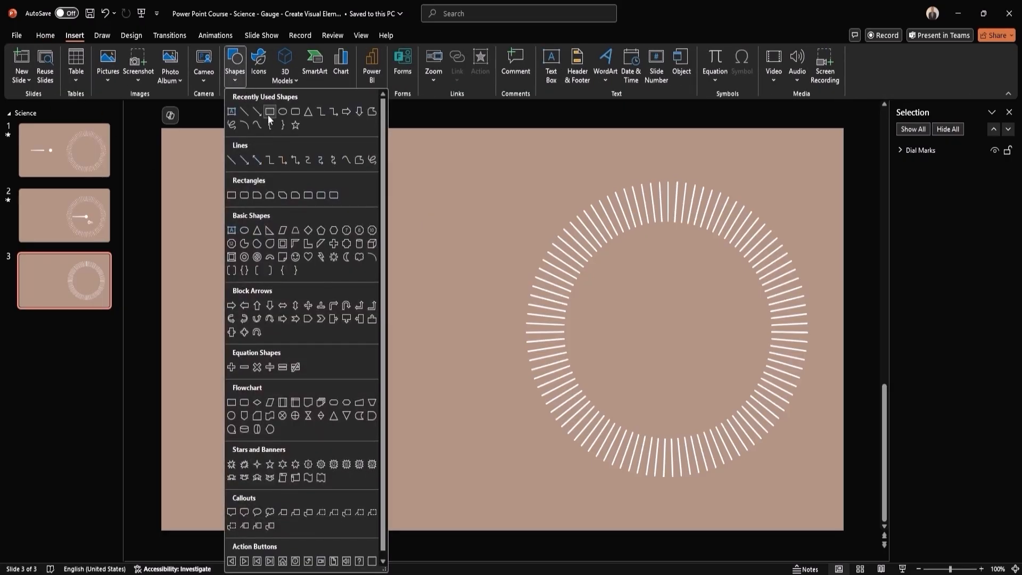
{"action": "left_click", "coordinate": [268, 113]}
{"action": "left_click_drag", "start_coordinate": [231, 319], "coordinate": [355, 335]}
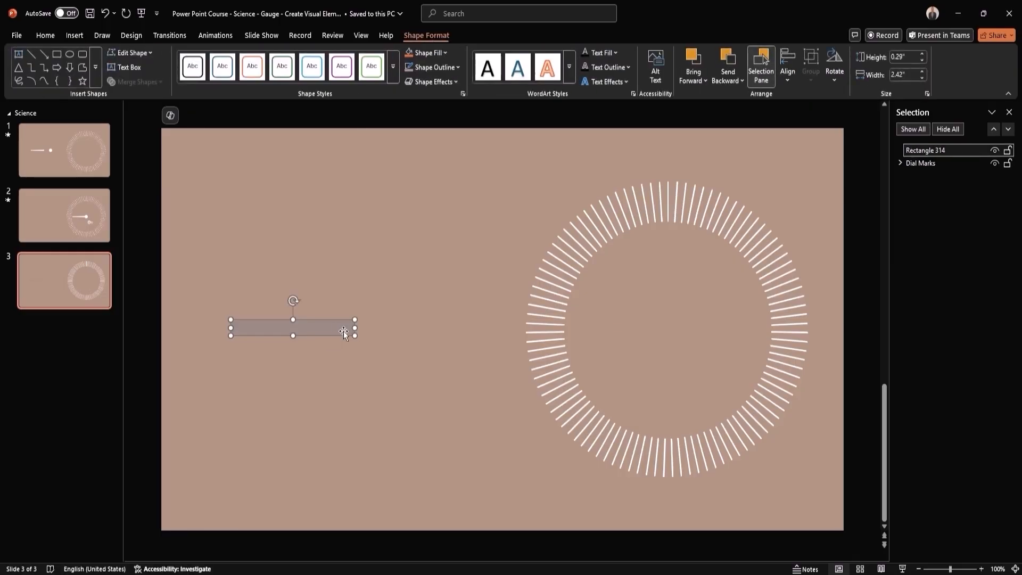
- Set the rectangle's fill transparency to 0% and its fill color to white
{"action": "right_click", "coordinate": [331, 332]}
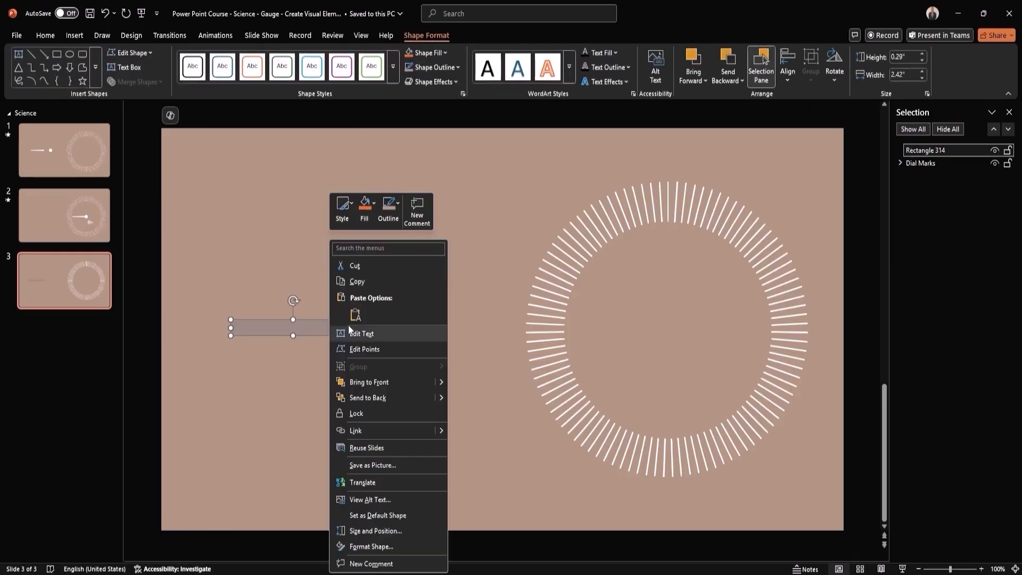
{"action": "left_click", "coordinate": [395, 545]}
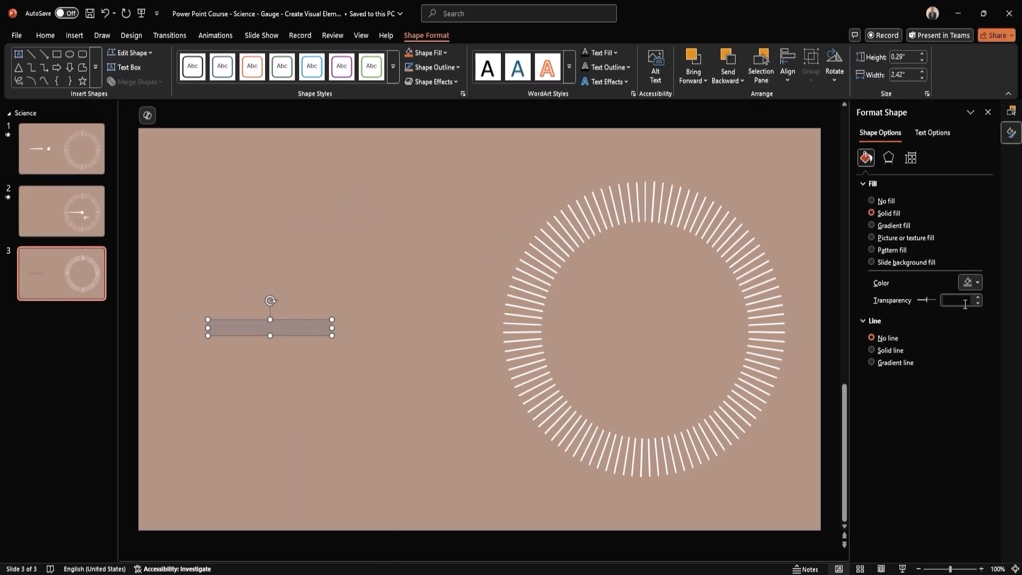
{"action": "double_click", "coordinate": [948, 299]}
{"action": "type", "text": "0"}
{"action": "key", "text": "Return"}
{"action": "left_click", "coordinate": [970, 282]}
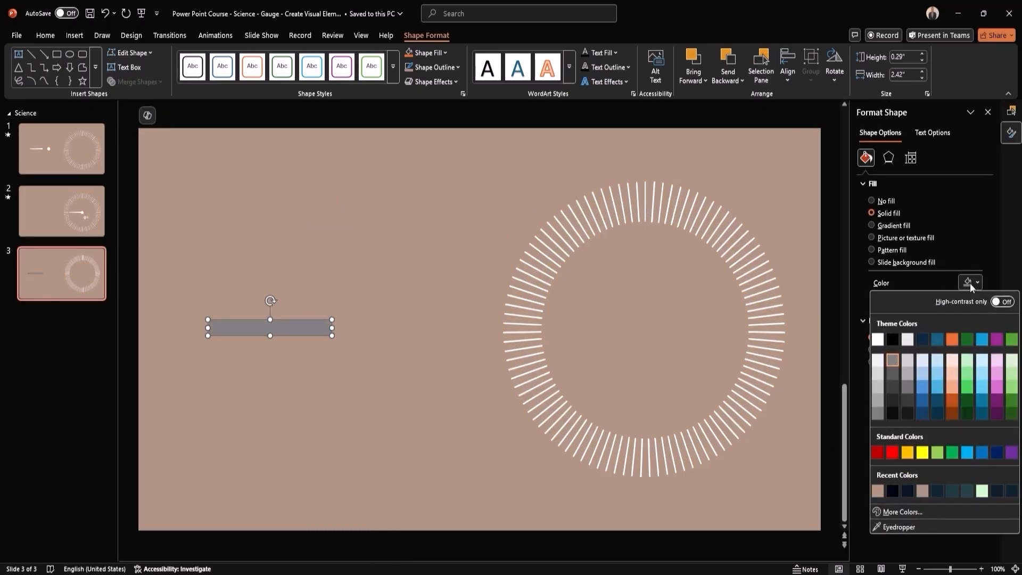
{"action": "left_click", "coordinate": [882, 335]}
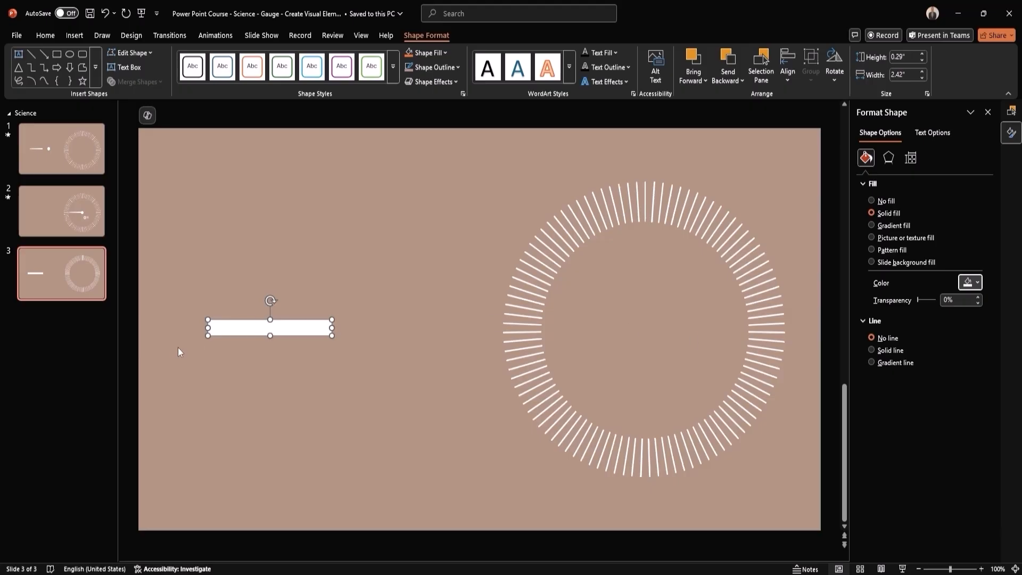
- Edit the white rectangle's points to narrow its left end symmetrically into a tapered needle
{"action": "right_click", "coordinate": [236, 331]}
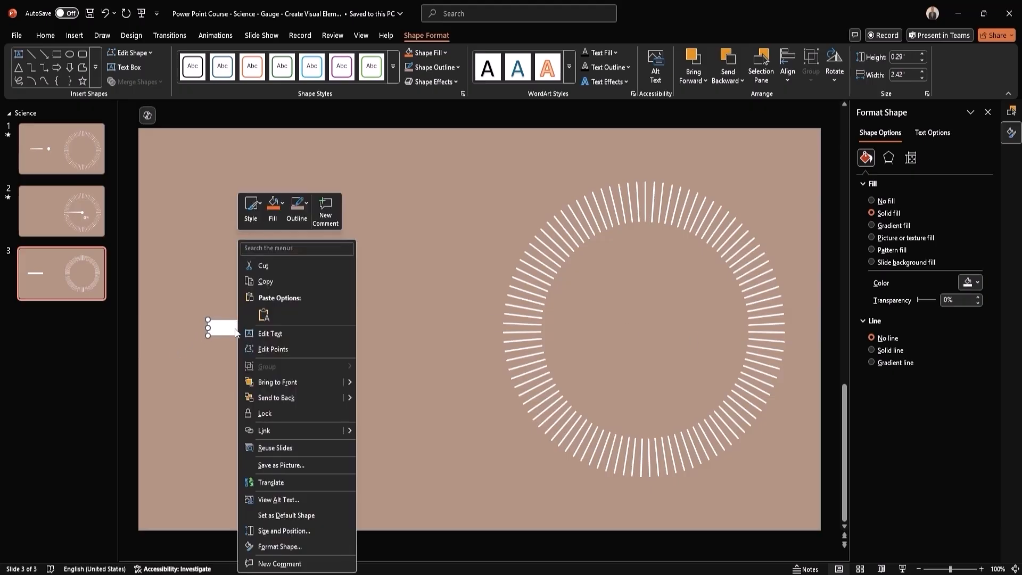
{"action": "left_click", "coordinate": [289, 347]}
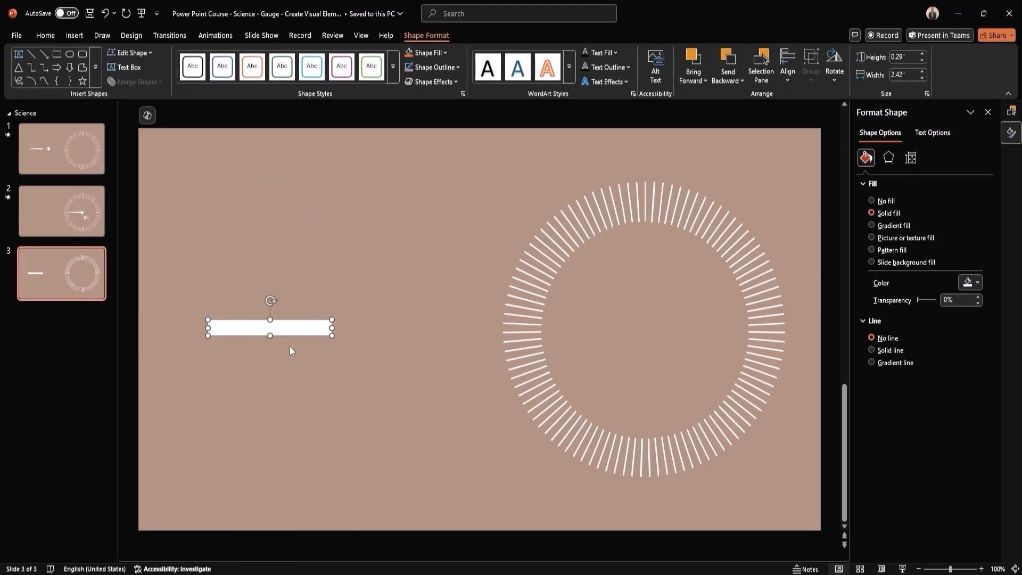
{"action": "left_click_drag", "start_coordinate": [209, 322], "coordinate": [214, 329]}
{"action": "left_click", "coordinate": [209, 335]}
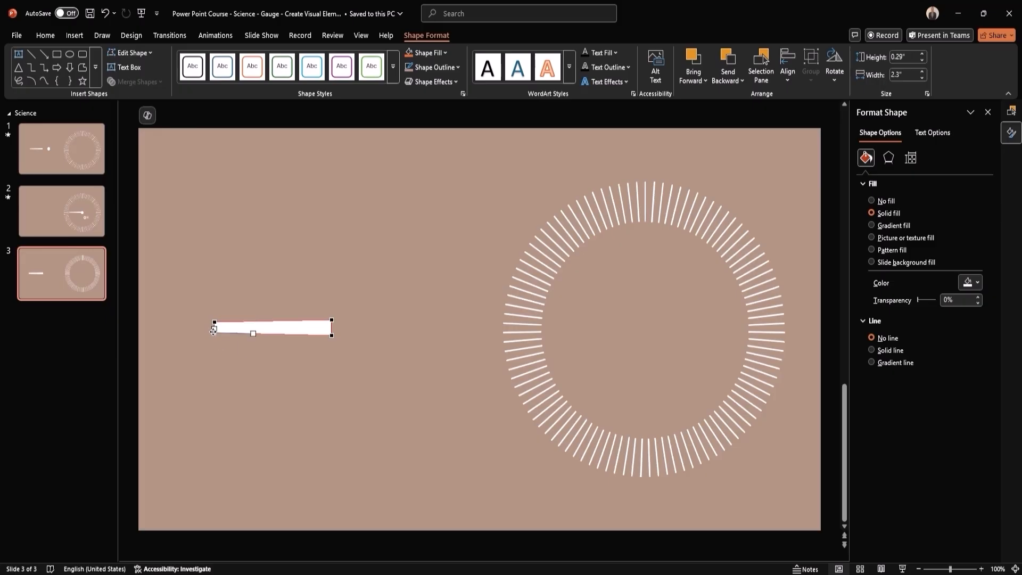
{"action": "left_click_drag", "start_coordinate": [213, 331], "coordinate": [214, 330]}
{"action": "left_click", "coordinate": [243, 298]}
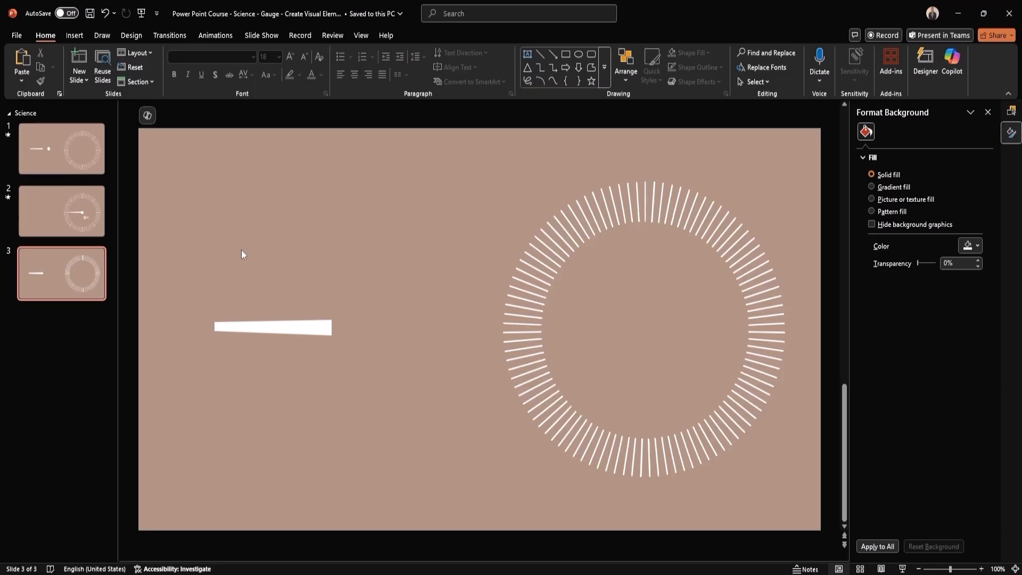
- Draw a small circle just to the right of the needle's wide end
{"action": "left_click", "coordinate": [74, 35]}
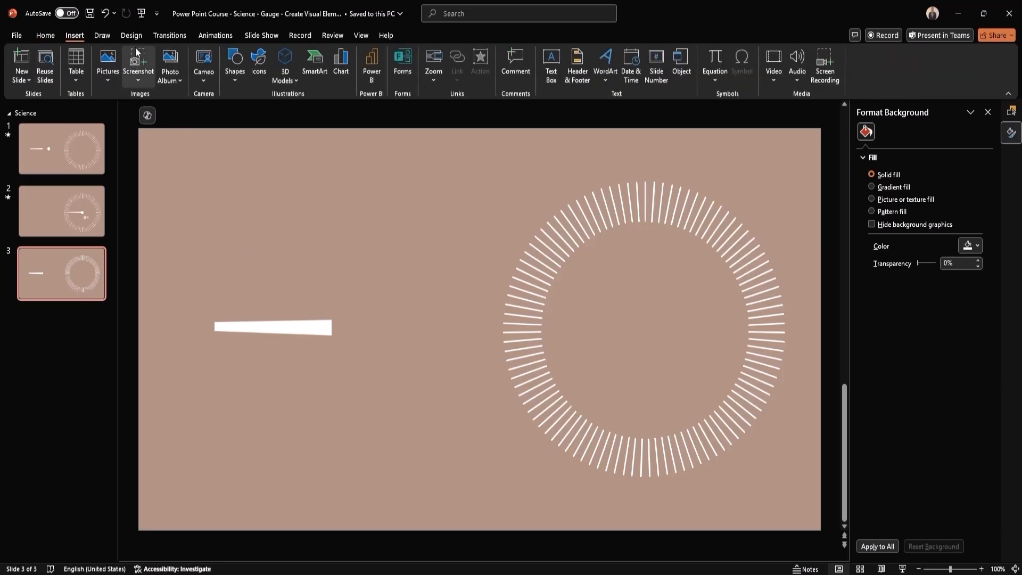
{"action": "left_click", "coordinate": [233, 72]}
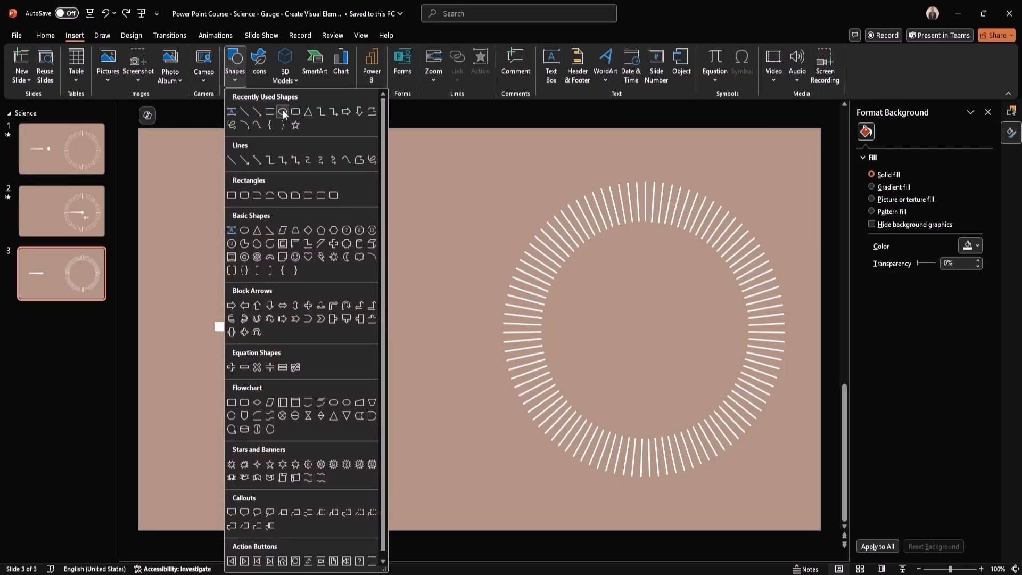
{"action": "left_click", "coordinate": [286, 124]}
{"action": "left_click_drag", "start_coordinate": [376, 327], "coordinate": [394, 347]}
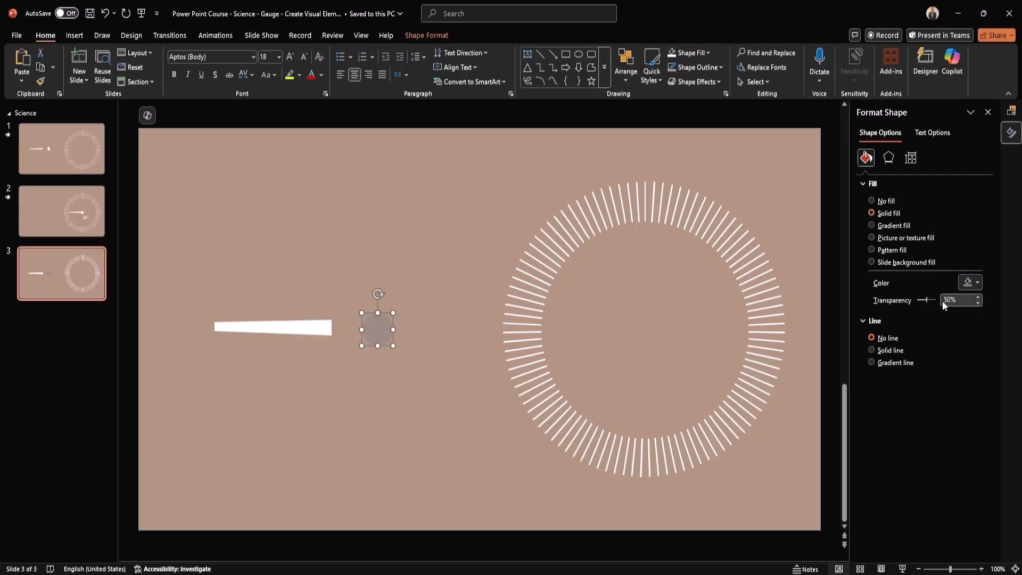
- Set the circle's fill transparency to 0% and its fill color to white, and deselect it
{"action": "left_click", "coordinate": [948, 300]}
{"action": "type", "text": "0"}
{"action": "left_click", "coordinate": [973, 284]}
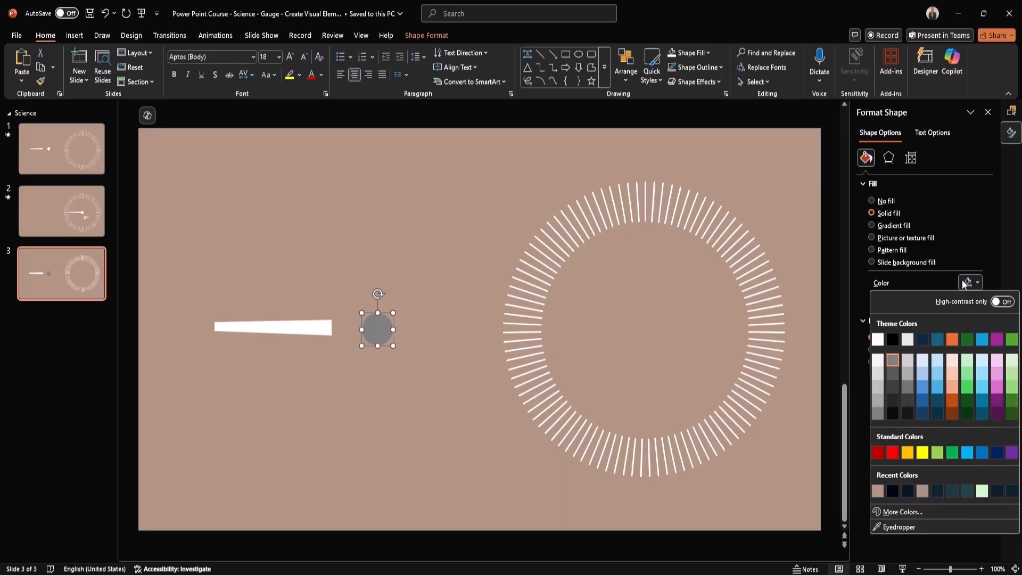
{"action": "left_click", "coordinate": [879, 339]}
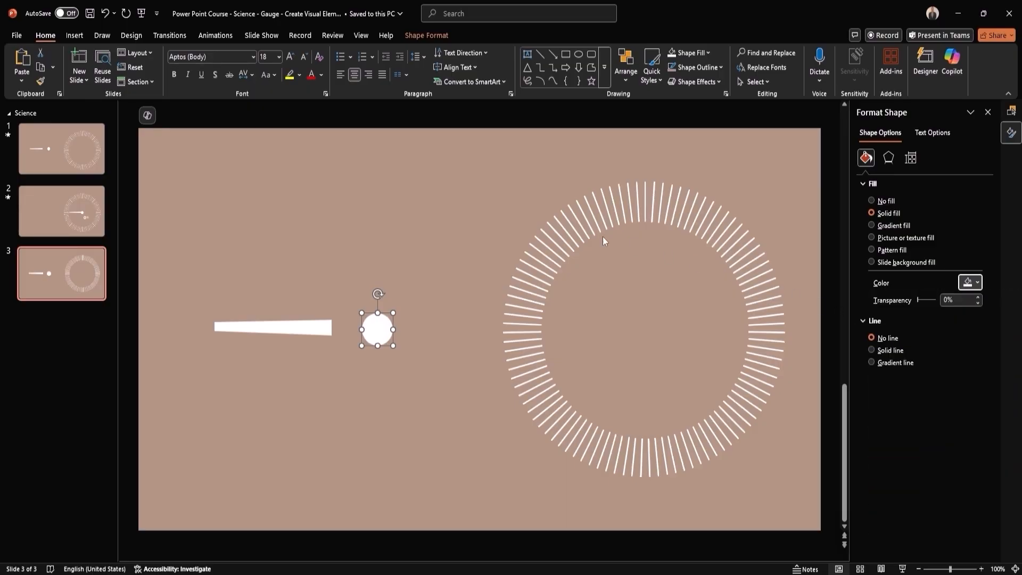
{"action": "left_click", "coordinate": [365, 259]}
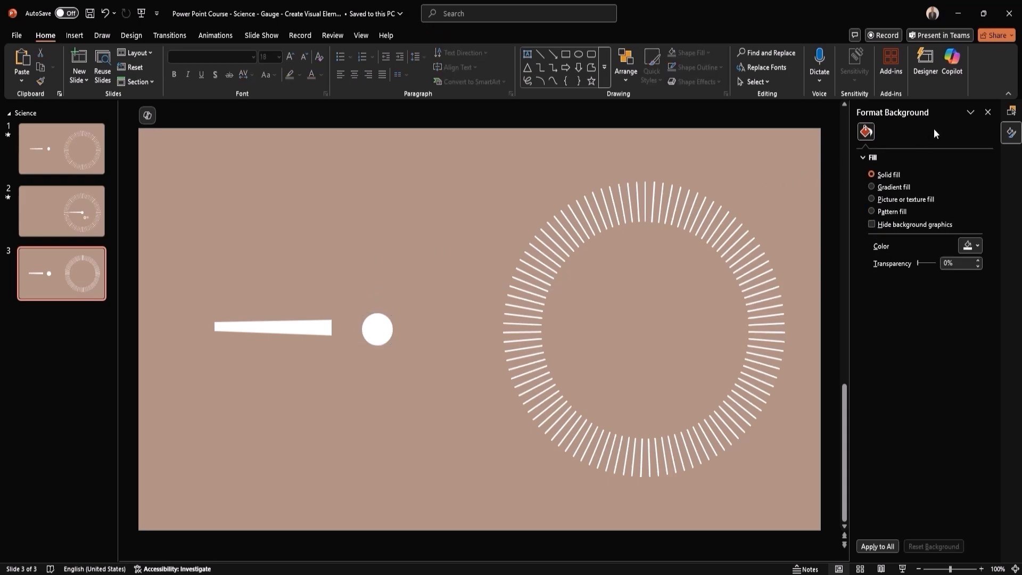
- Rename the small circle "Center" in the slide's object list
{"action": "left_click", "coordinate": [1012, 113]}
{"action": "left_click", "coordinate": [919, 151]}
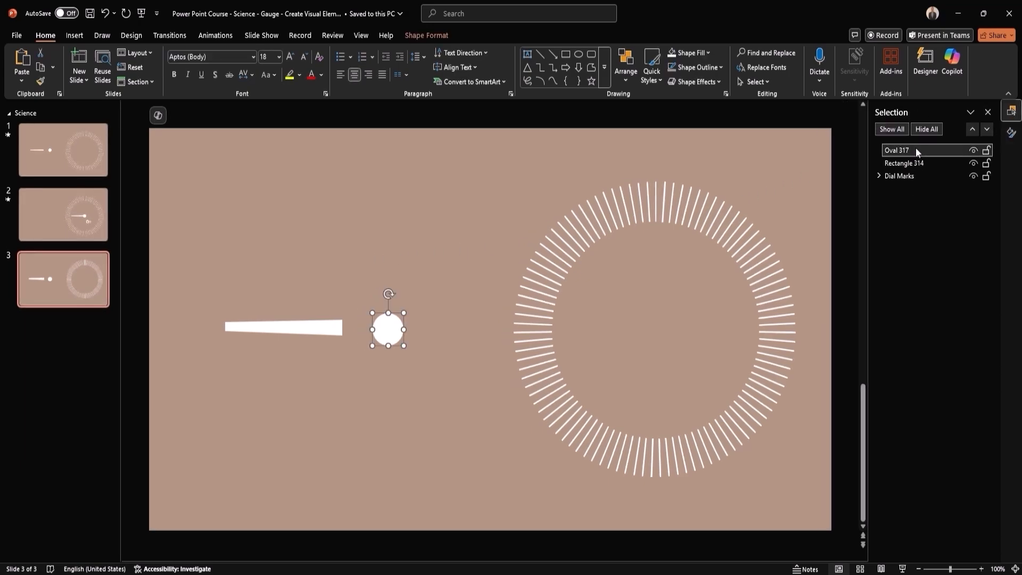
{"action": "left_click", "coordinate": [918, 151]}
{"action": "left_click_drag", "start_coordinate": [917, 152], "coordinate": [874, 155]}
{"action": "key", "text": "BackSpace"}
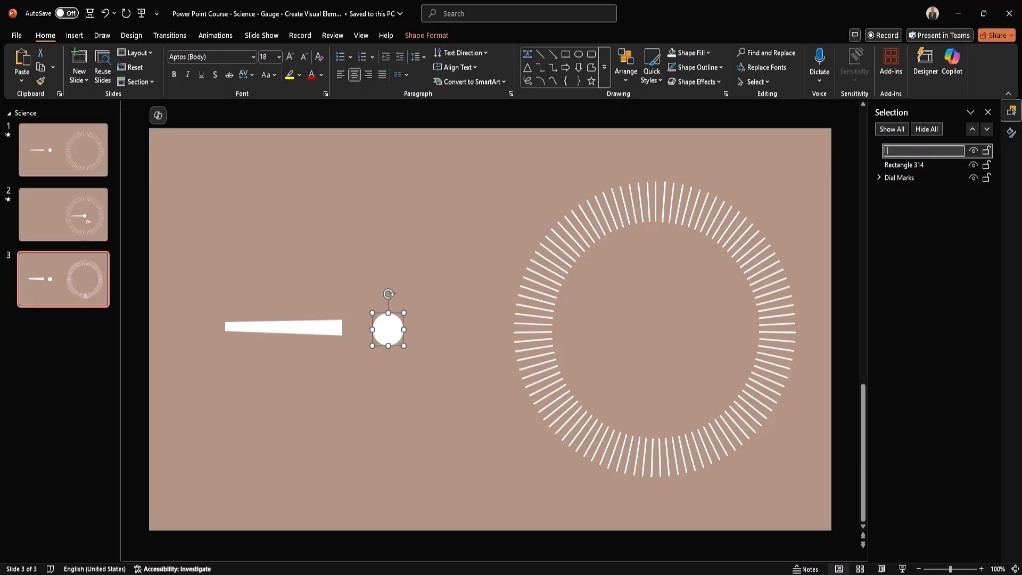
{"action": "type", "text": "Center"}
{"action": "key", "text": "Return"}
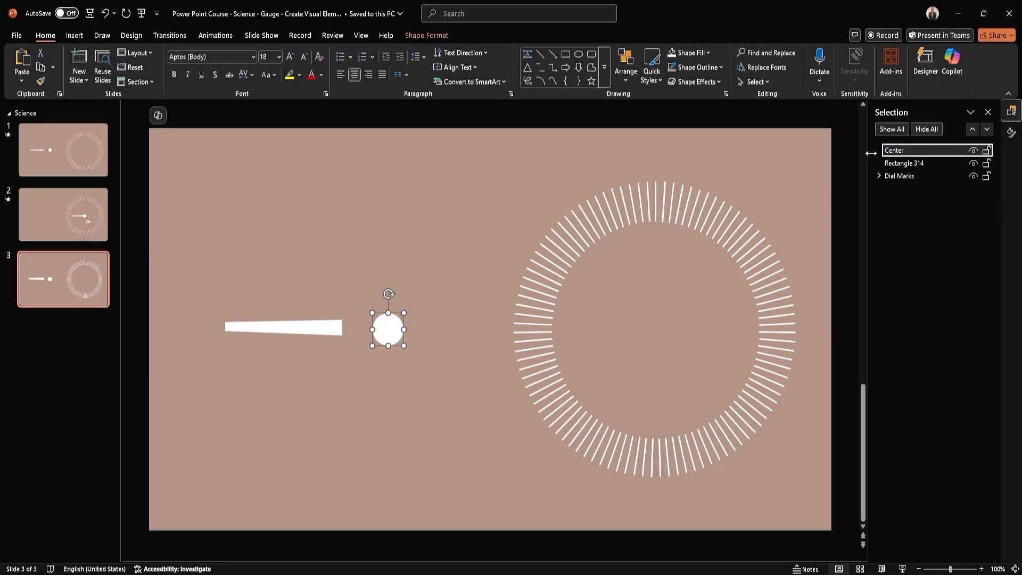
- Rename the tapered needle shape "Dial" and deselect it
{"action": "left_click", "coordinate": [928, 163]}
{"action": "left_click", "coordinate": [928, 163]}
{"action": "left_click_drag", "start_coordinate": [931, 163], "coordinate": [877, 165]}
{"action": "type", "text": "Dial"}
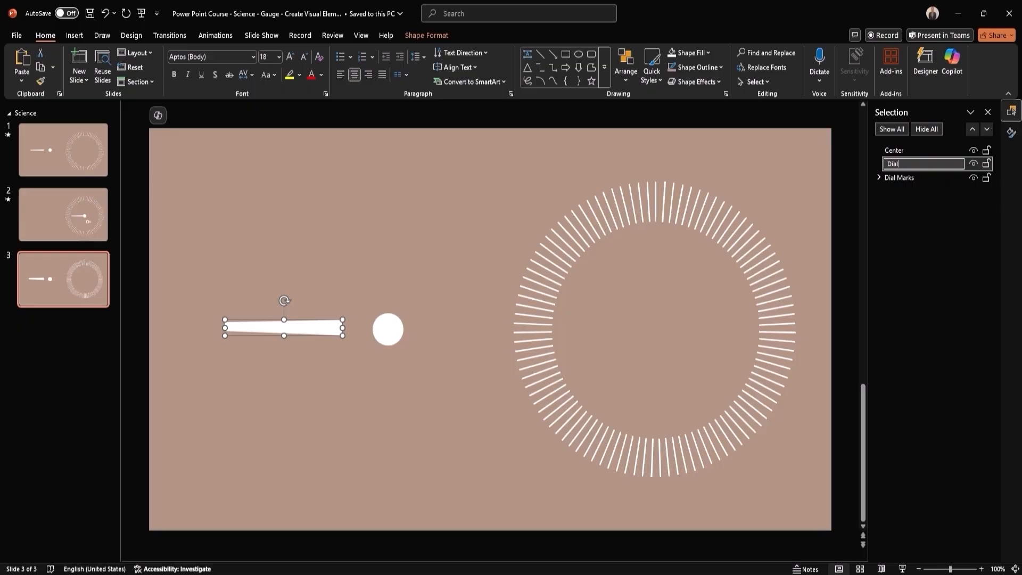
{"action": "key", "text": "Return"}
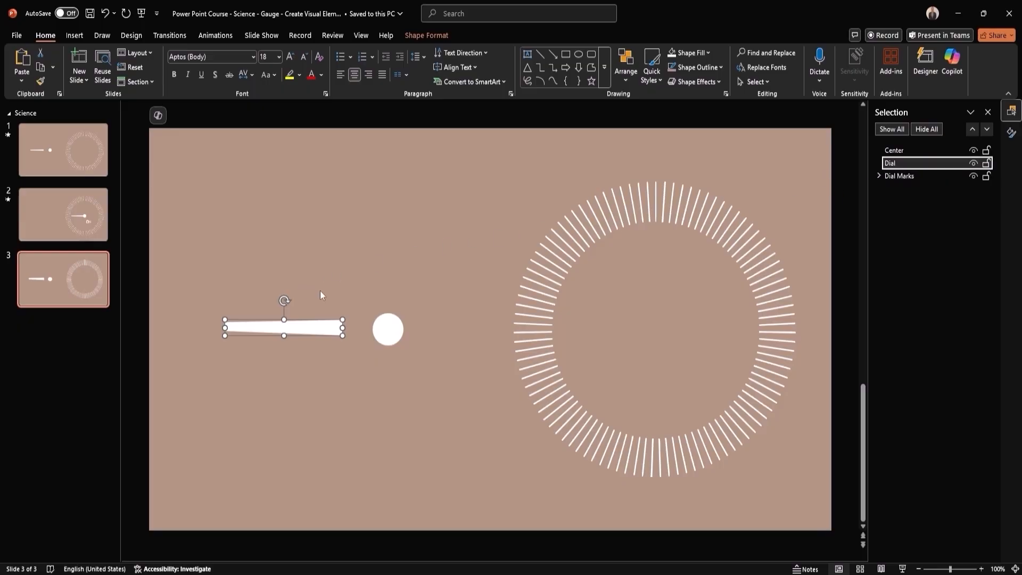
{"action": "left_click", "coordinate": [335, 288]}
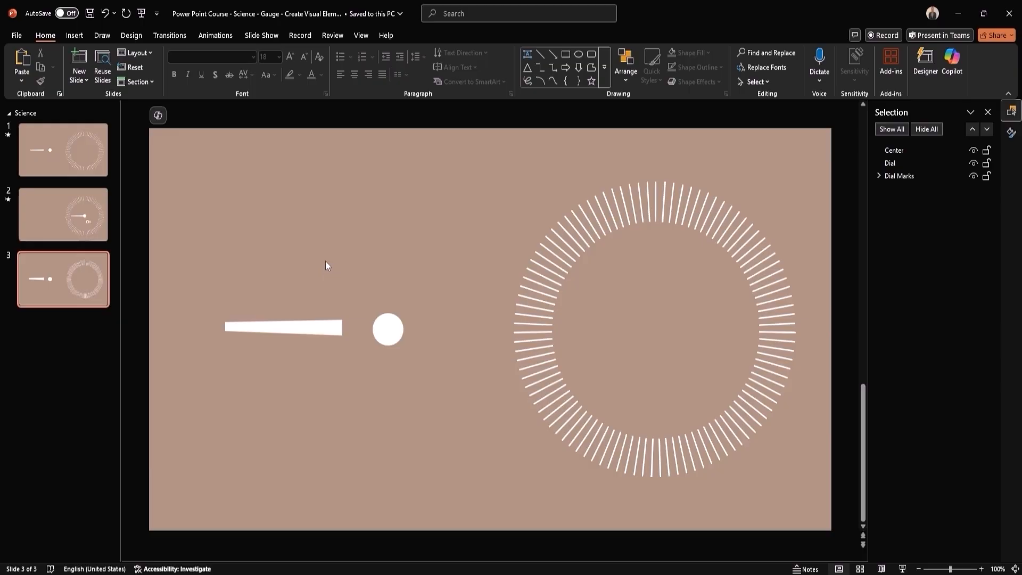
- Delete slide 1 with the older needle and ring, and move the new gauge slide to first position
{"action": "right_click", "coordinate": [82, 151]}
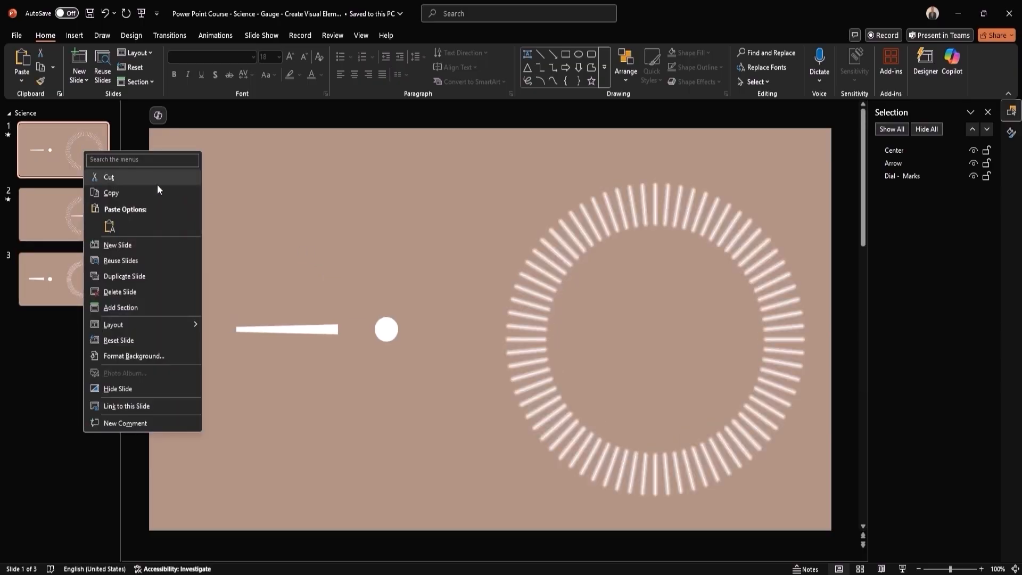
{"action": "left_click", "coordinate": [144, 293]}
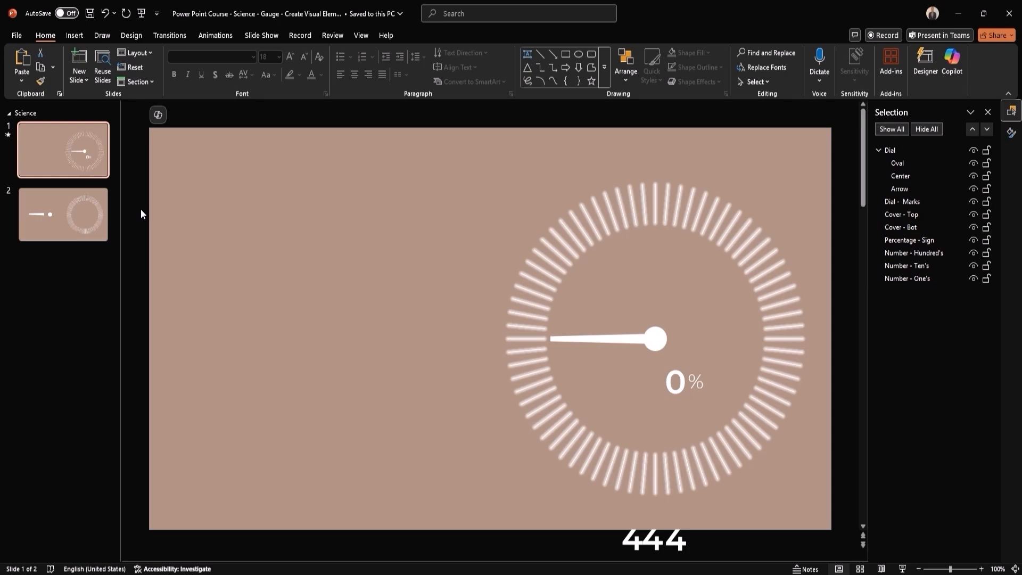
{"action": "left_click_drag", "start_coordinate": [59, 209], "coordinate": [57, 138]}
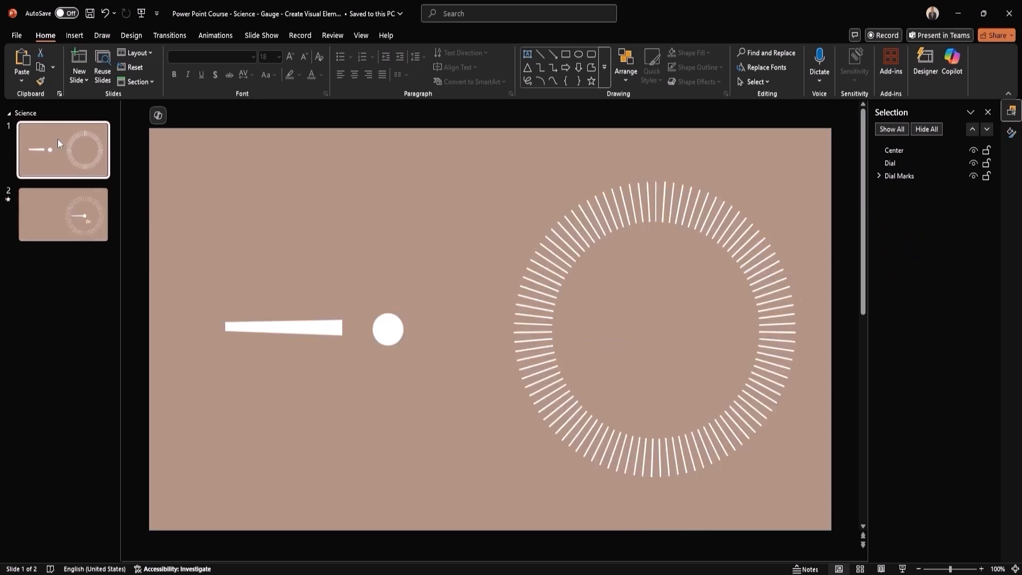